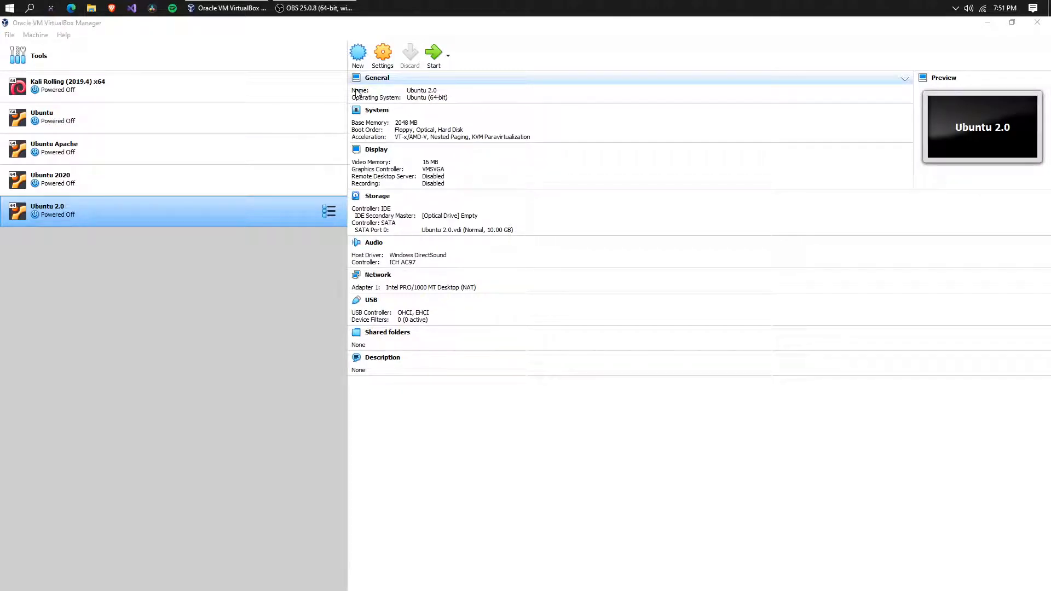
Open the Ubuntu 2.0 machine's settings and review its General name, snapshot folder, description and disk encryption options
click(384, 56)
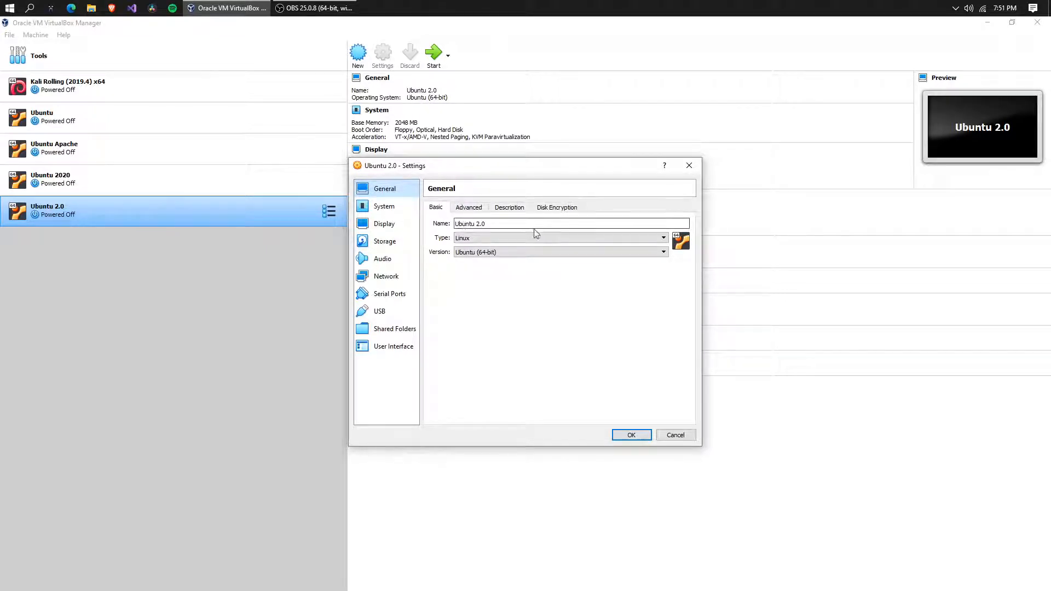
drag(498, 225, 446, 224)
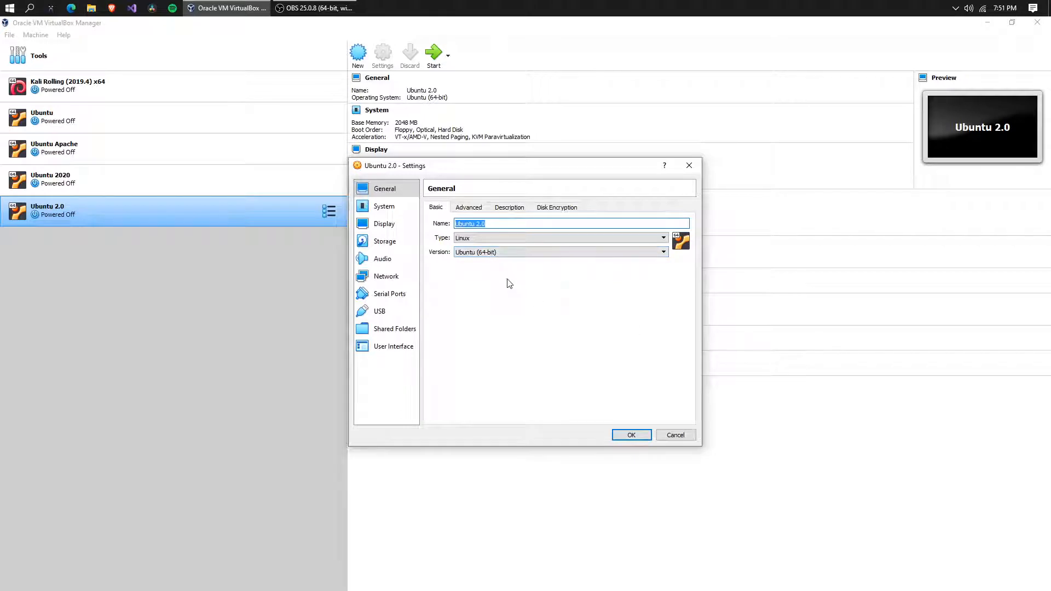
click(470, 207)
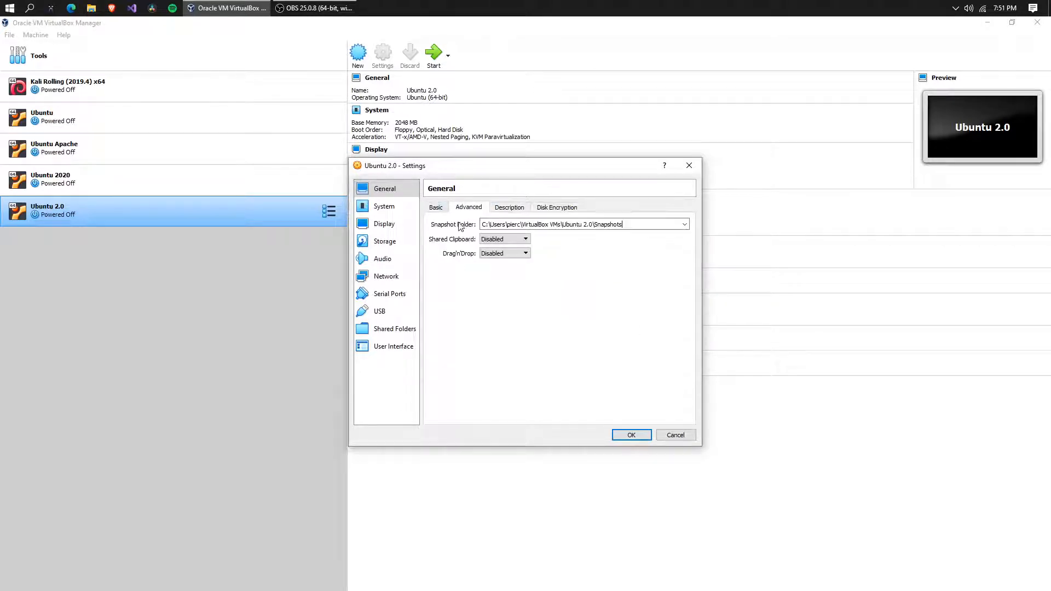
drag(647, 223, 480, 224)
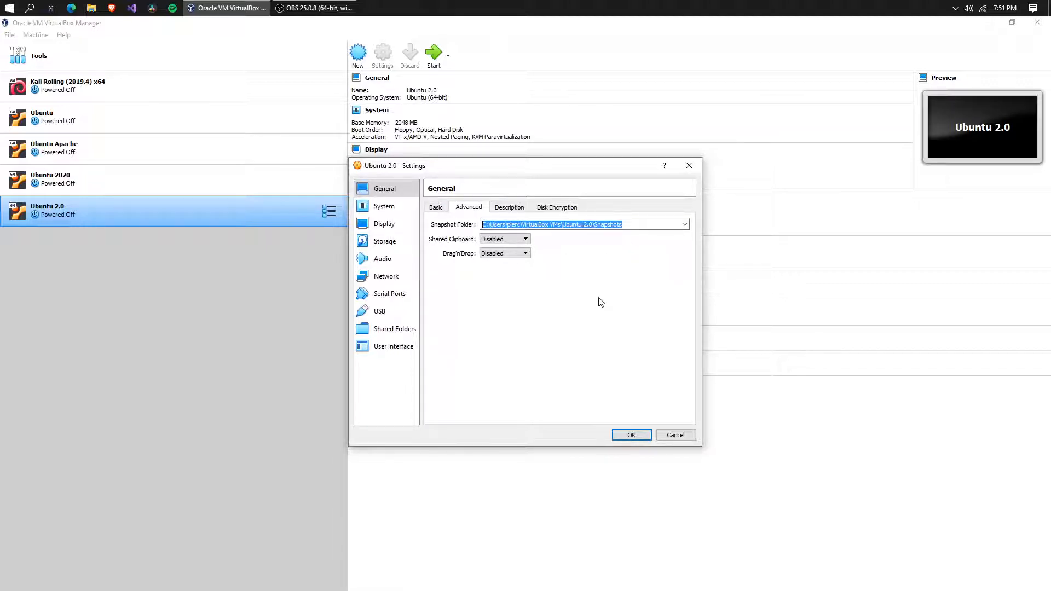
click(508, 207)
click(567, 207)
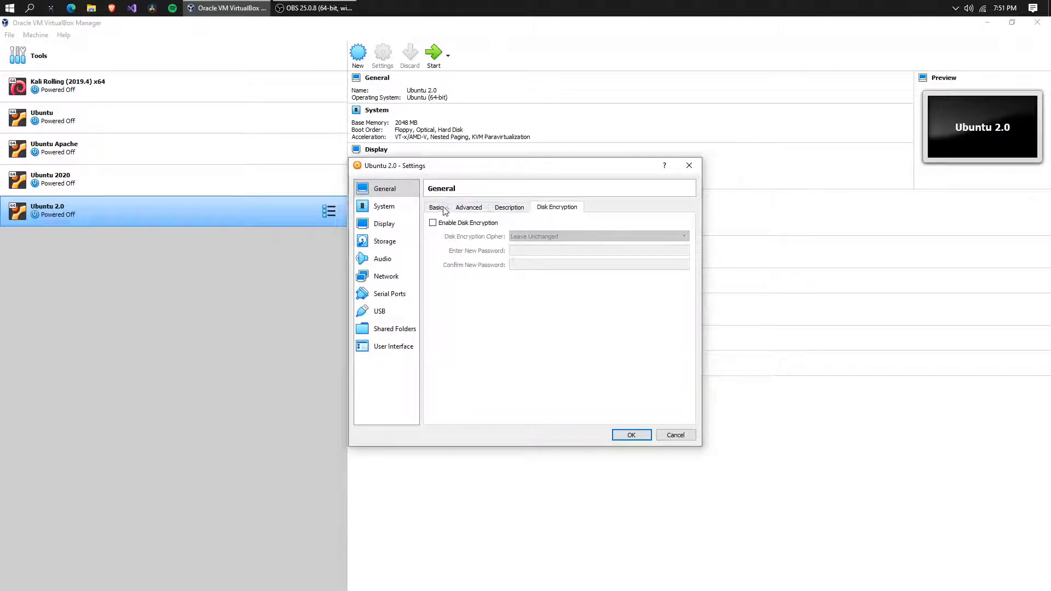
click(469, 207)
click(509, 207)
click(542, 207)
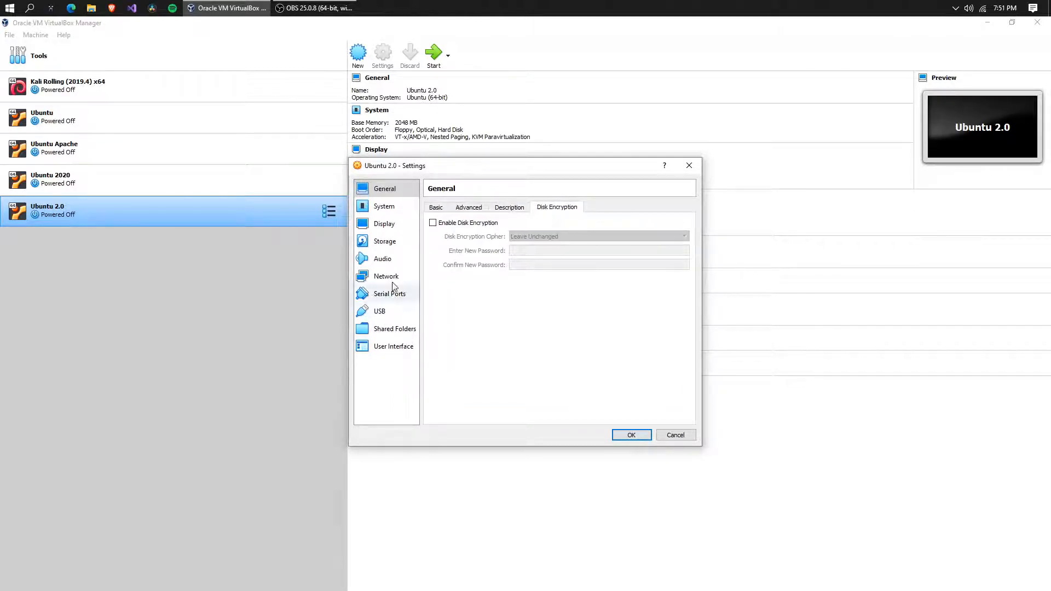
click(436, 209)
click(473, 208)
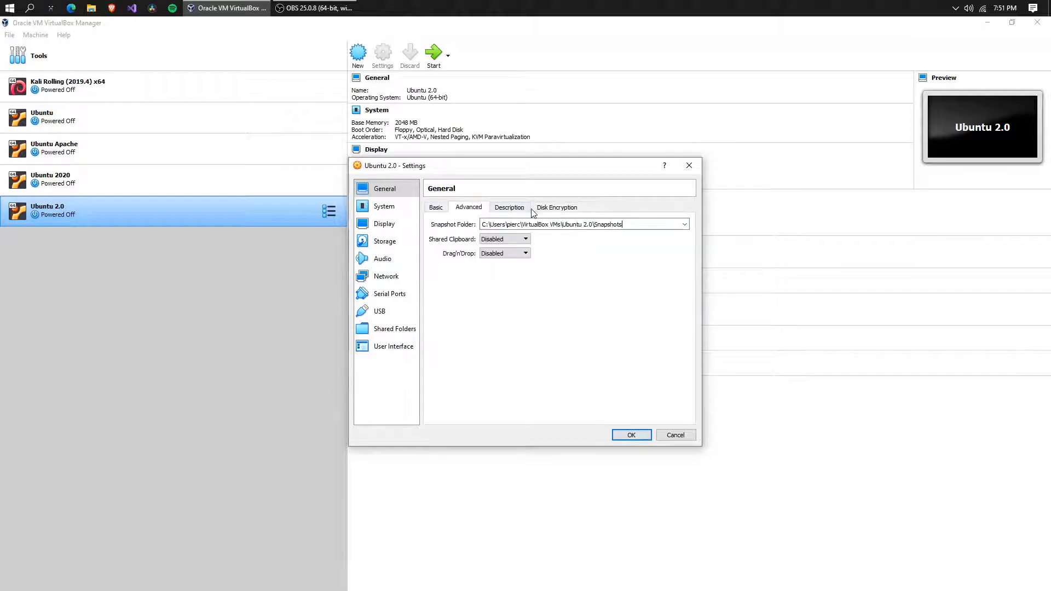
click(519, 208)
click(542, 209)
click(443, 210)
click(538, 208)
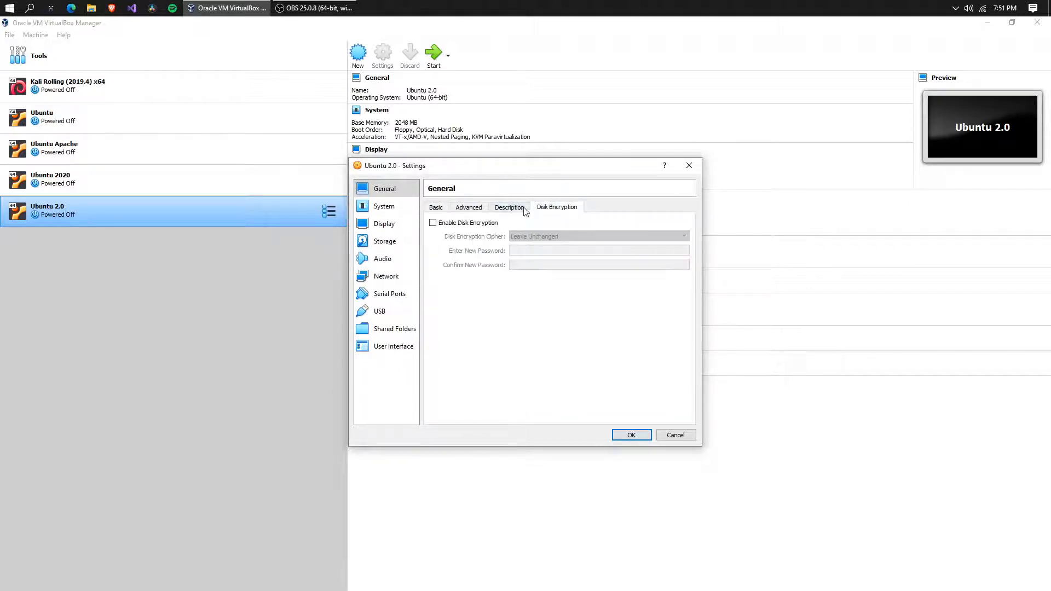
click(469, 207)
click(436, 208)
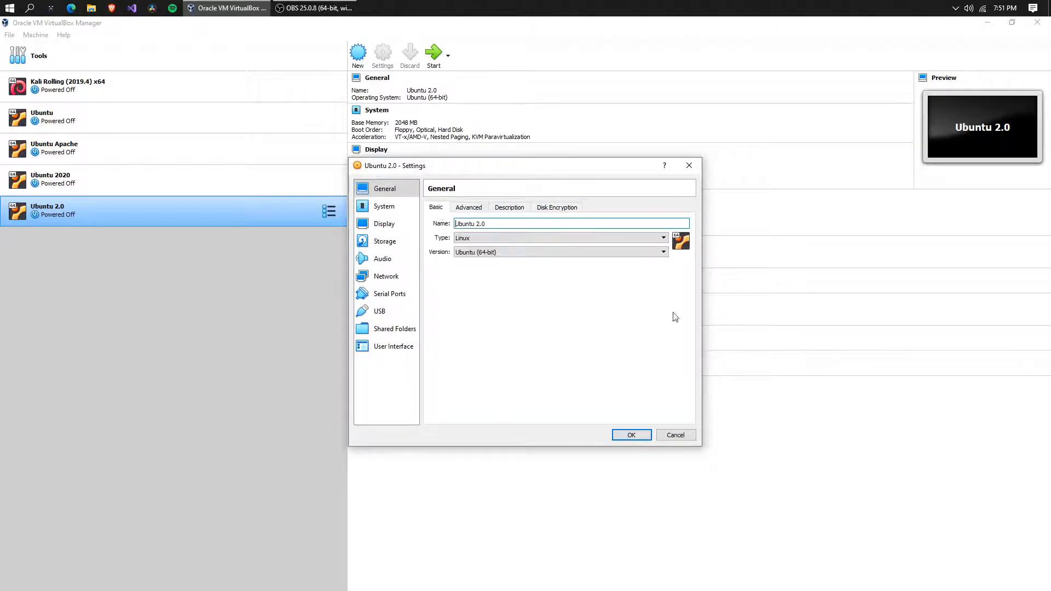
click(478, 213)
click(509, 208)
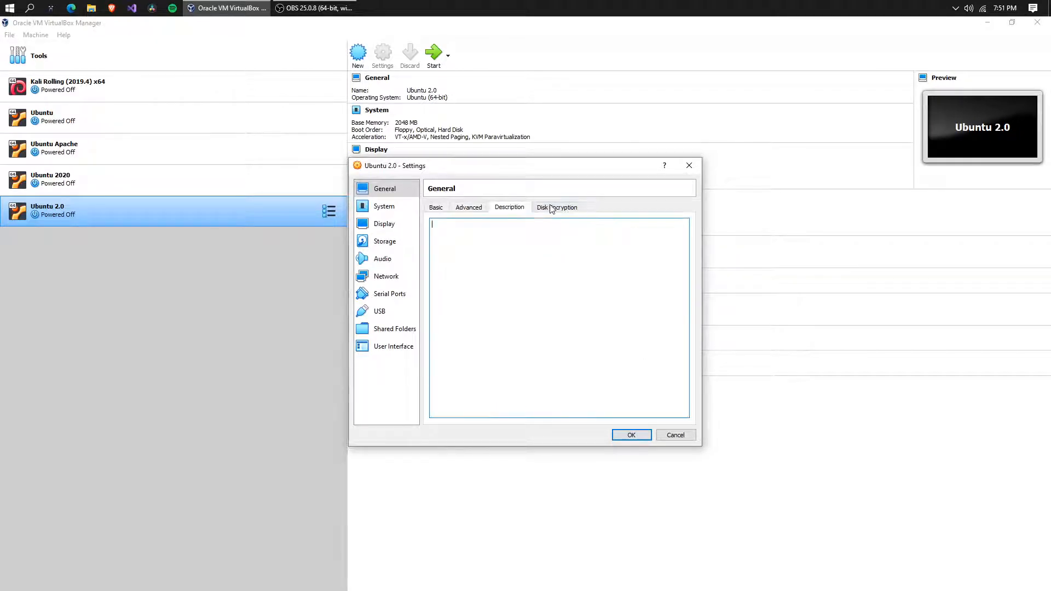
click(554, 208)
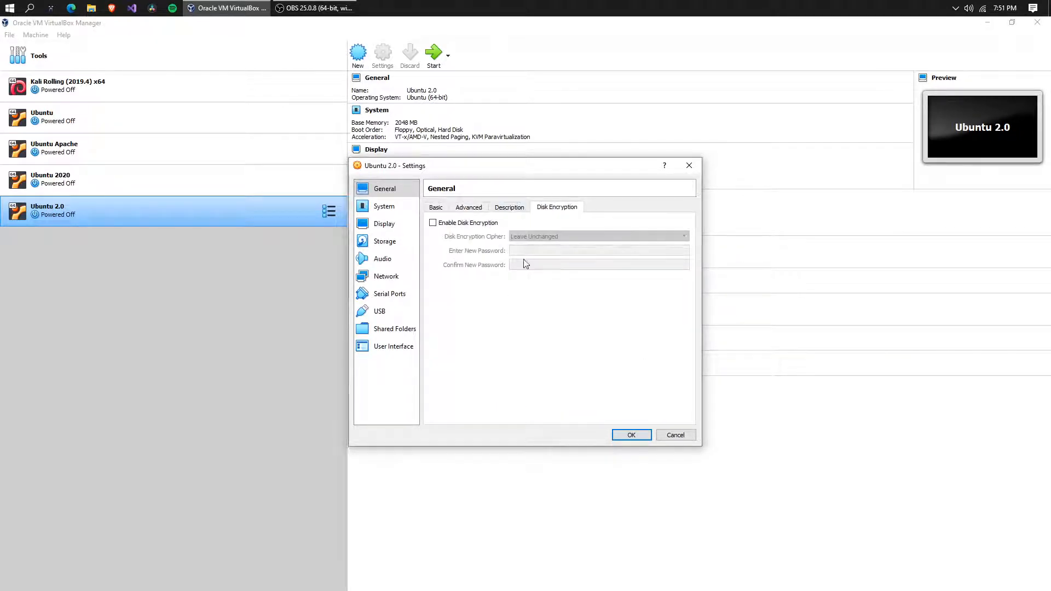
click(519, 208)
click(560, 208)
click(493, 213)
click(472, 208)
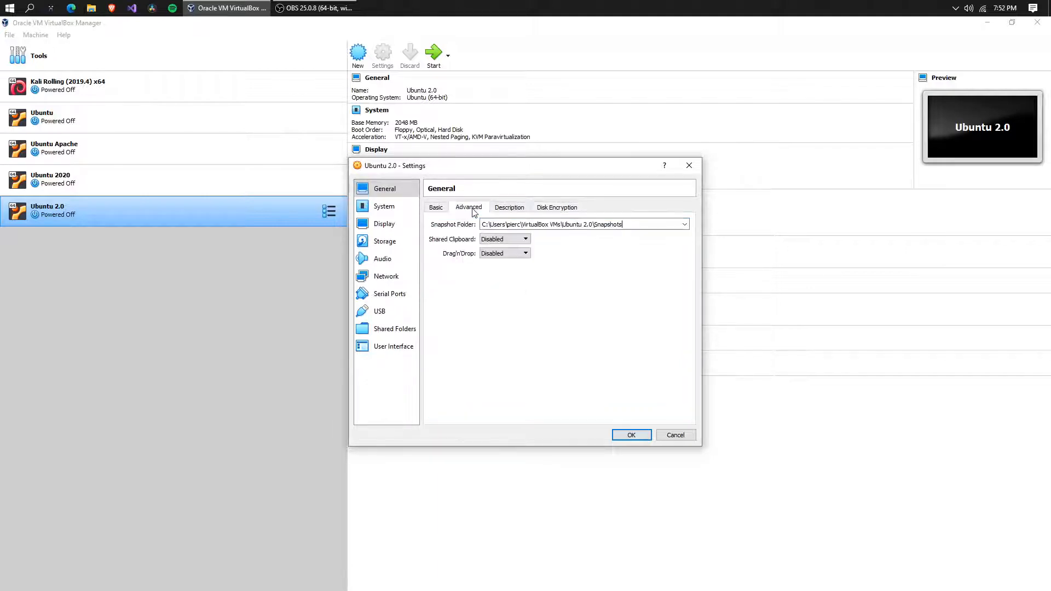
click(562, 209)
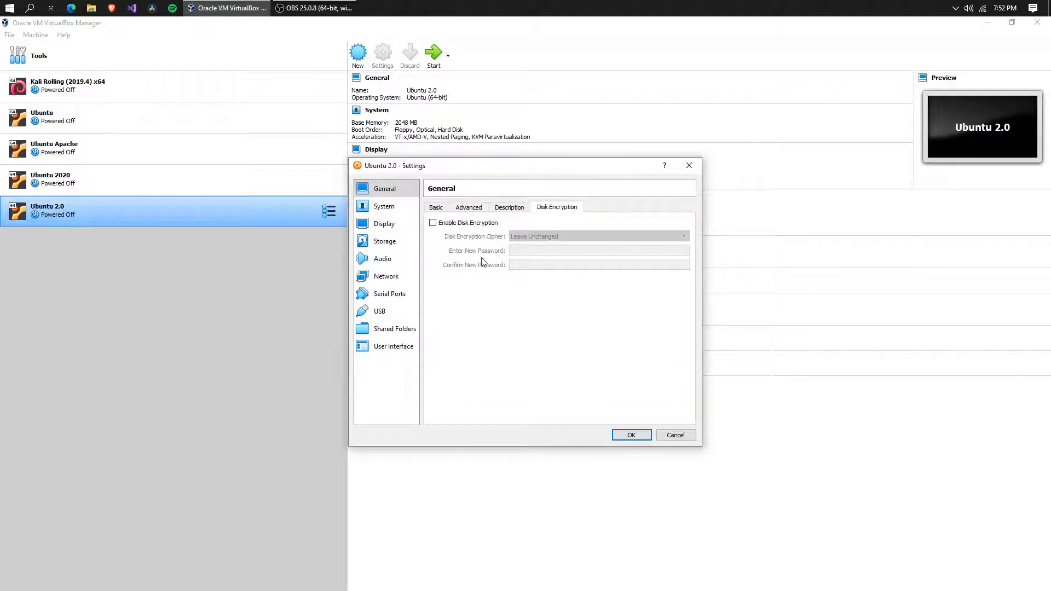
click(441, 208)
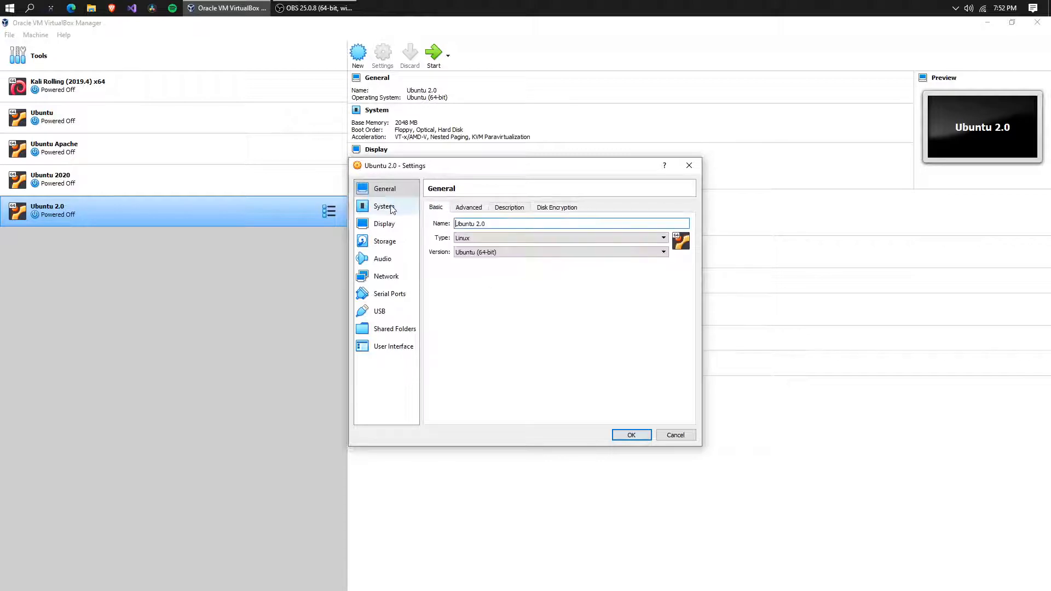
Examine the System settings of the virtual machine, focusing on the motherboard's base memory and boot order
click(384, 206)
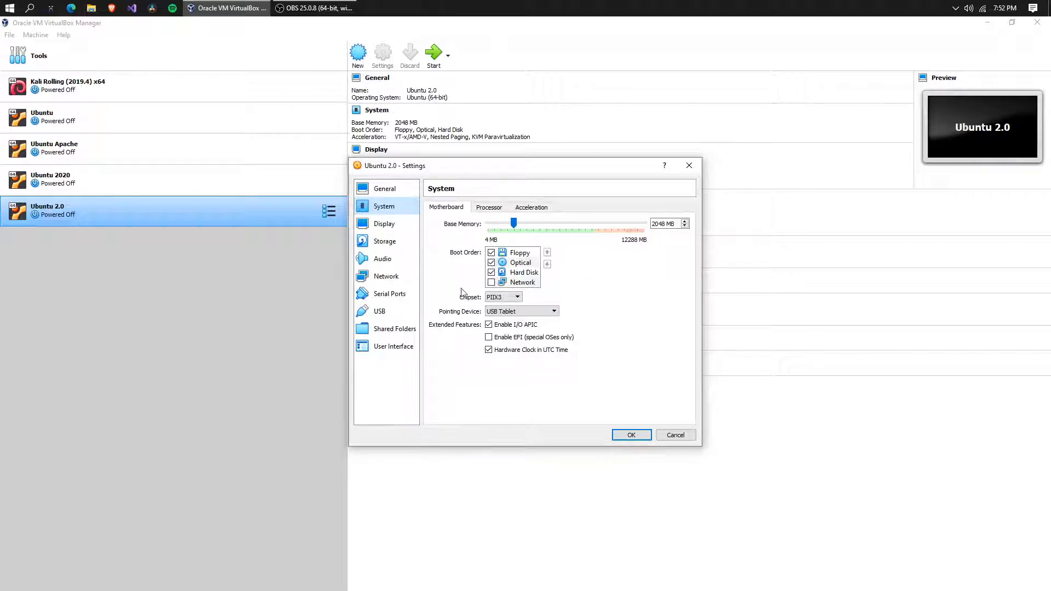
click(492, 208)
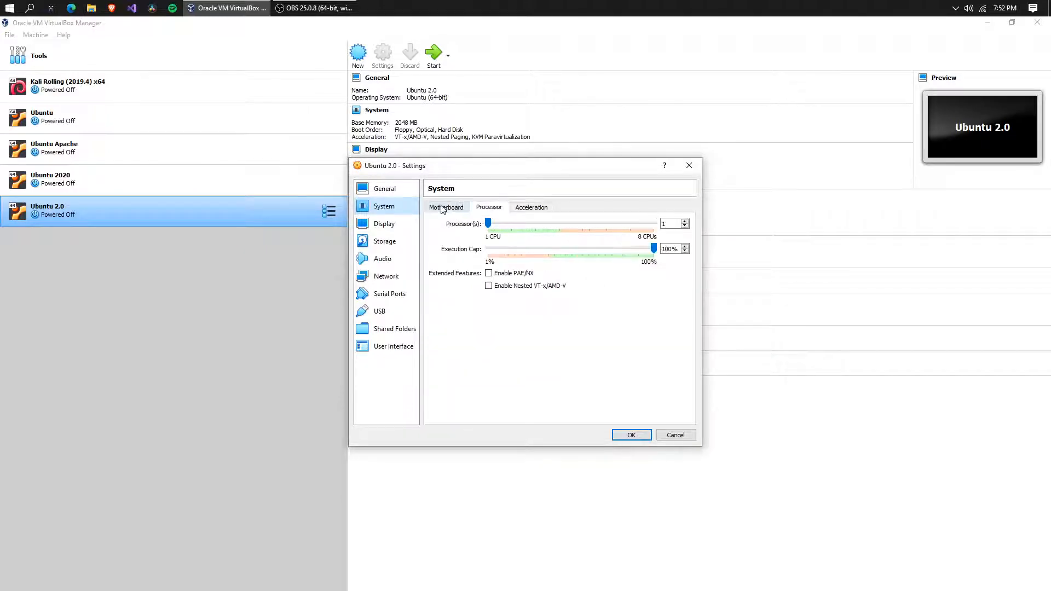
click(458, 207)
click(528, 207)
click(488, 208)
click(452, 212)
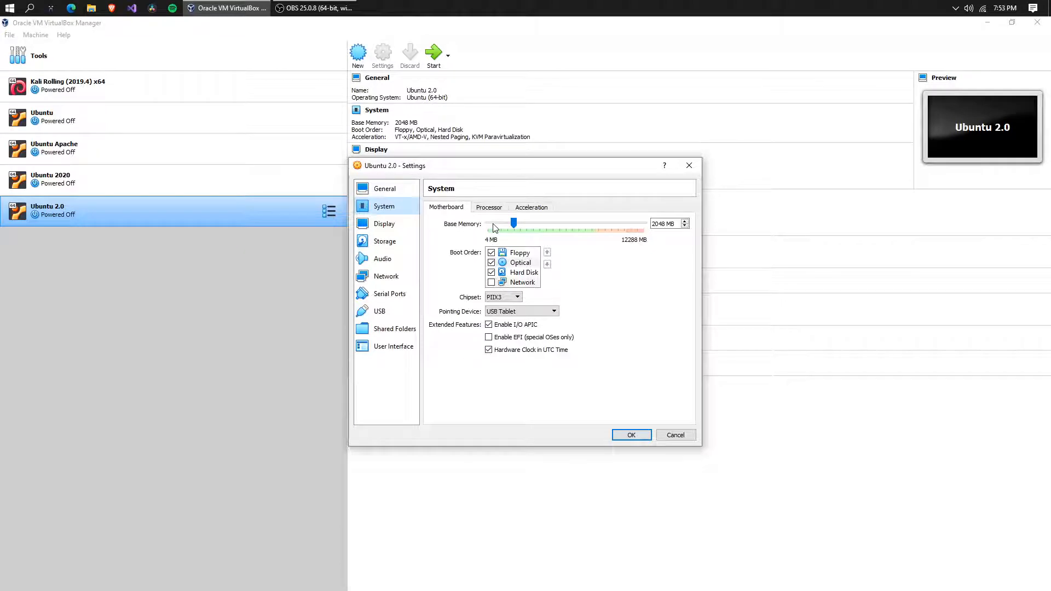
mouse_move(652, 226)
mouse_down()
mouse_move(677, 225)
mouse_move(651, 225)
mouse_up()
click(676, 225)
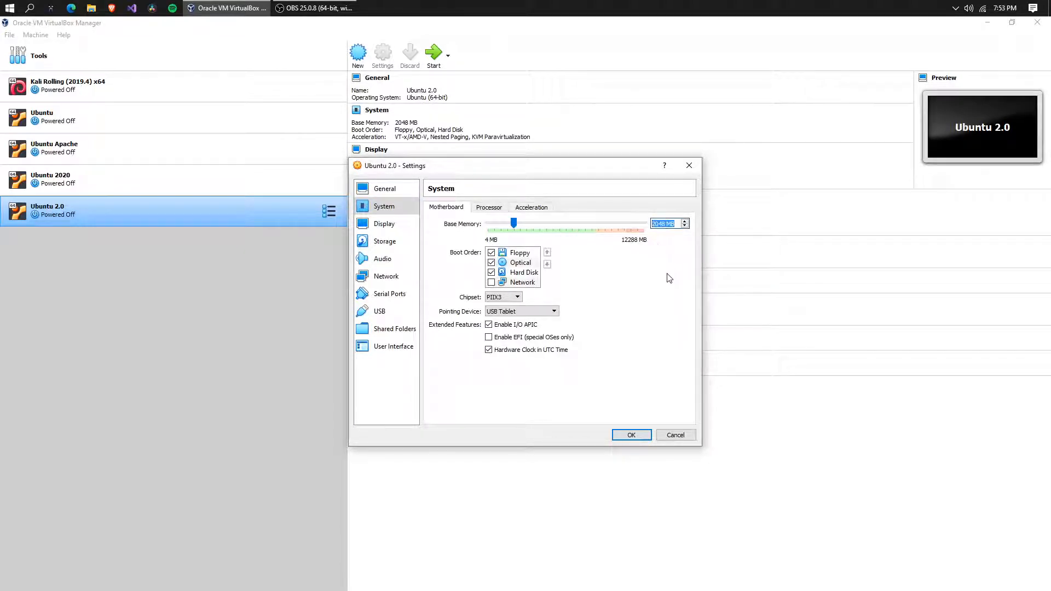
click(673, 224)
drag(675, 224, 652, 225)
click(672, 224)
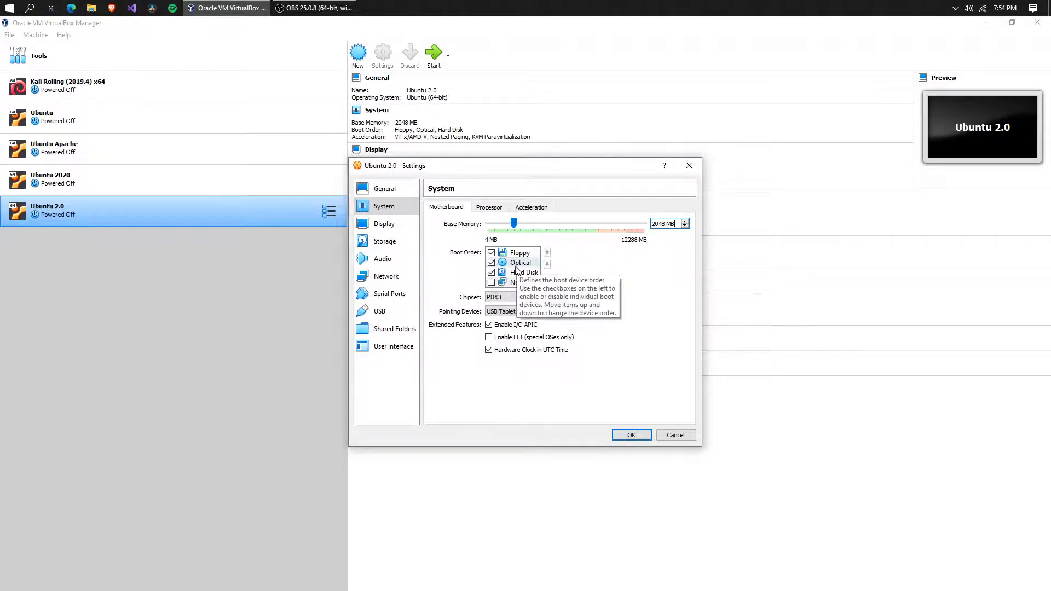
click(405, 241)
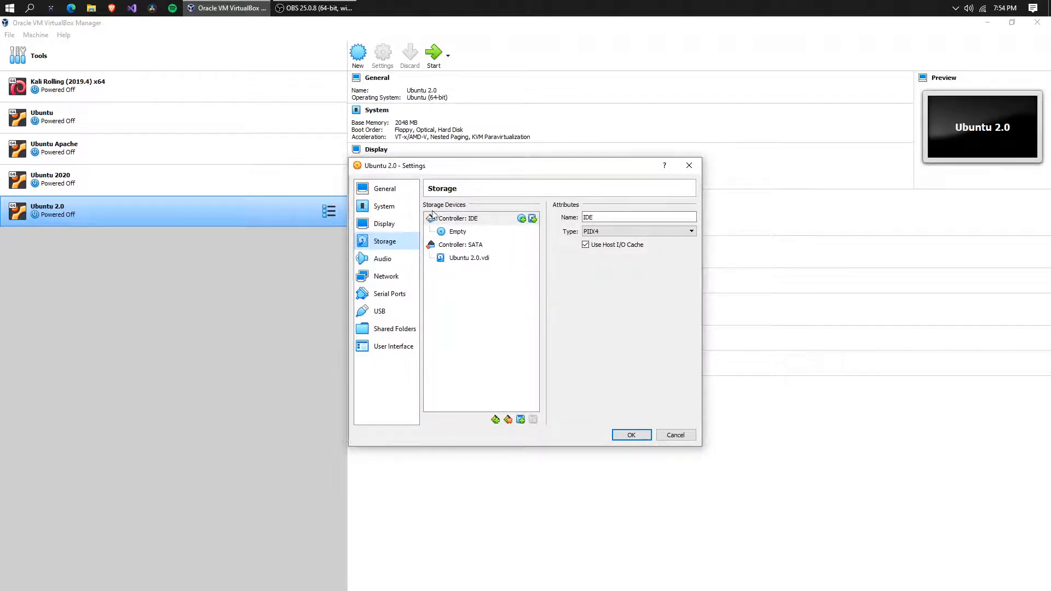
click(384, 207)
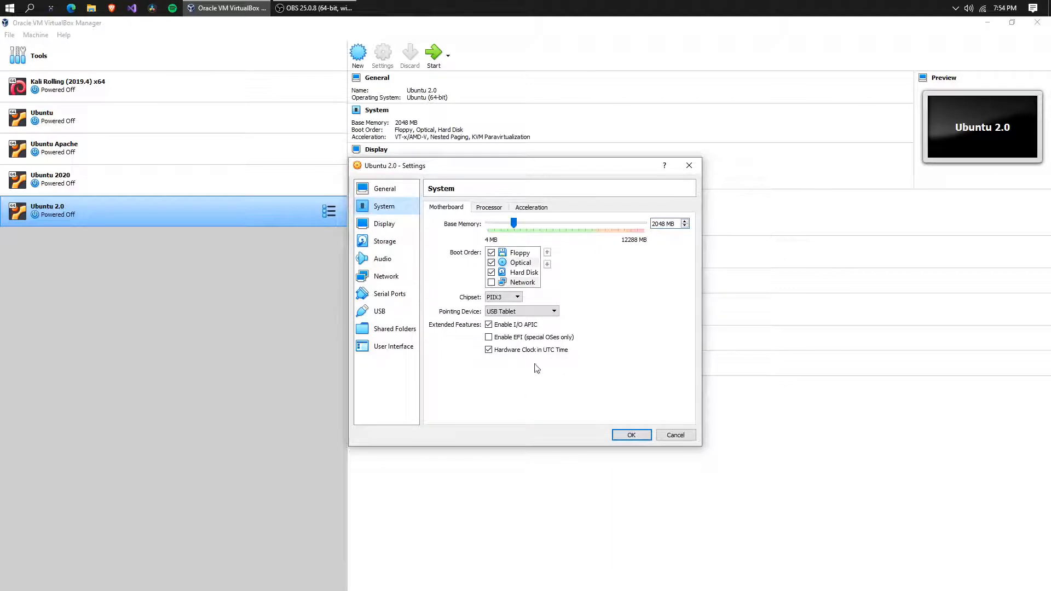
Check which chipset and pointing device options the motherboard settings offer, without changing either one
click(506, 300)
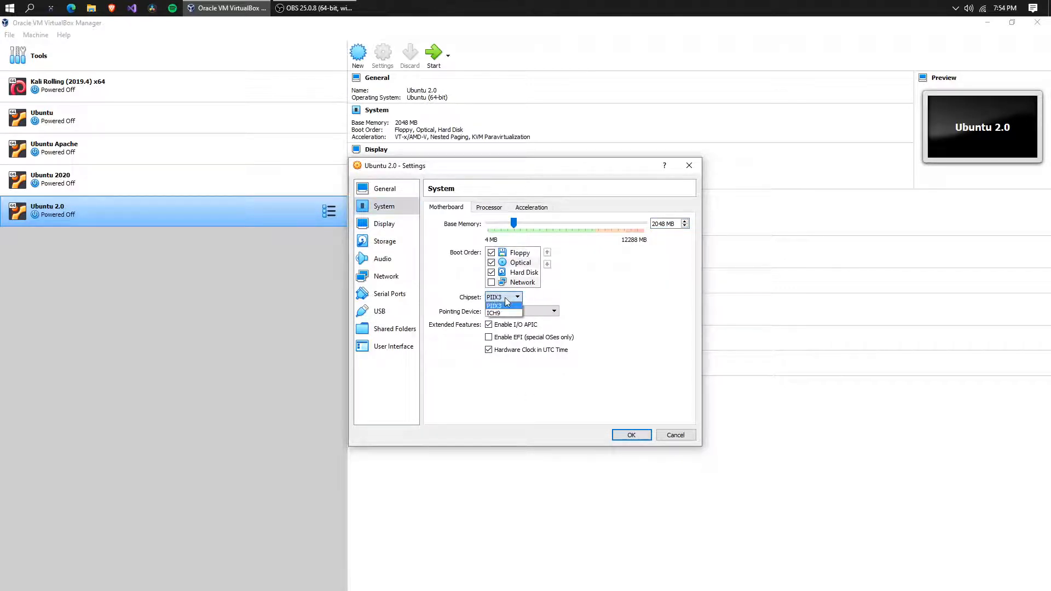
click(506, 301)
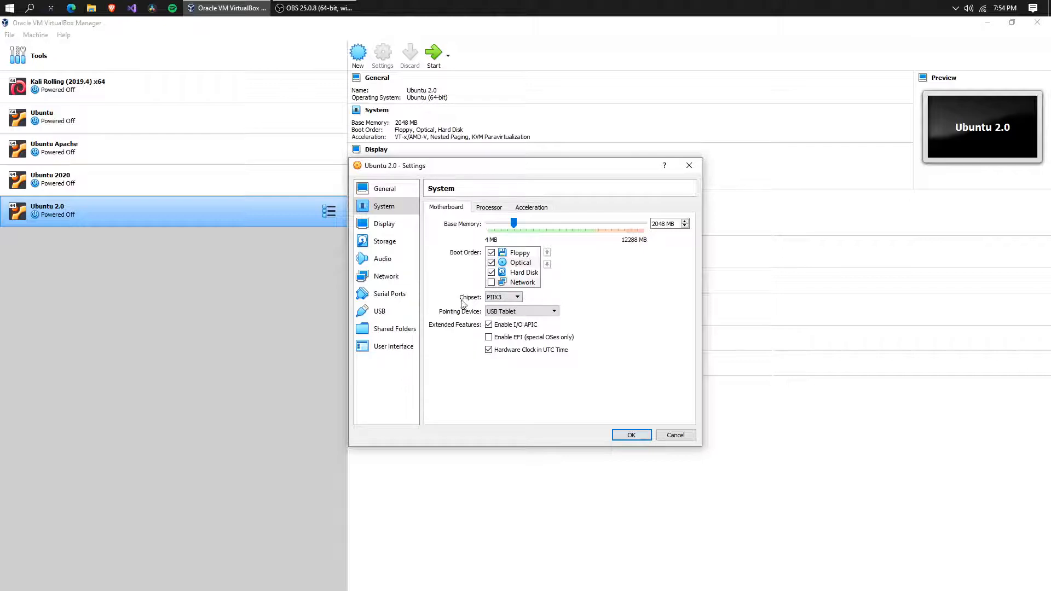
click(530, 313)
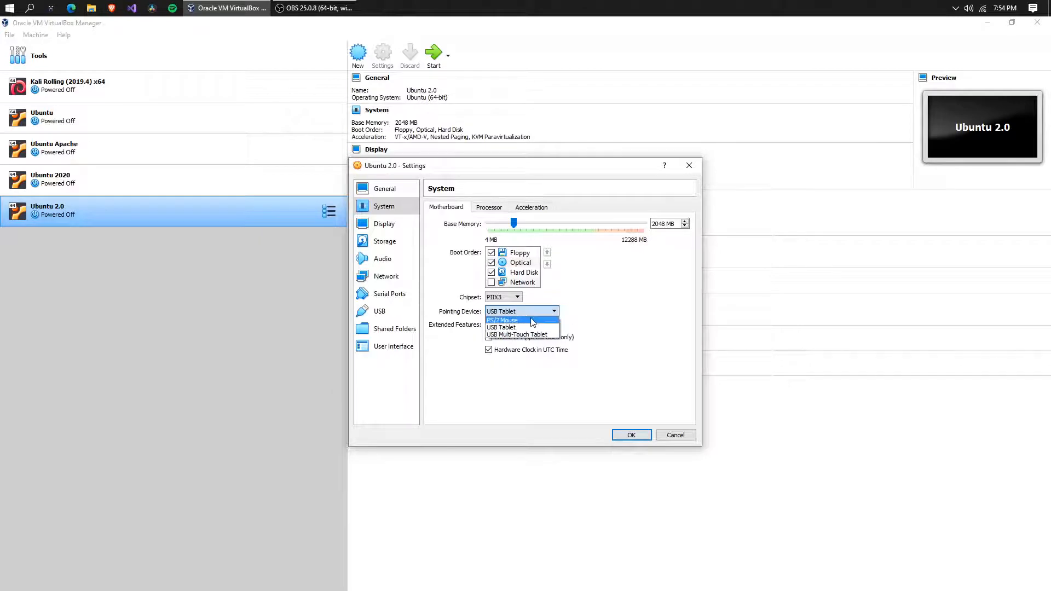
click(538, 311)
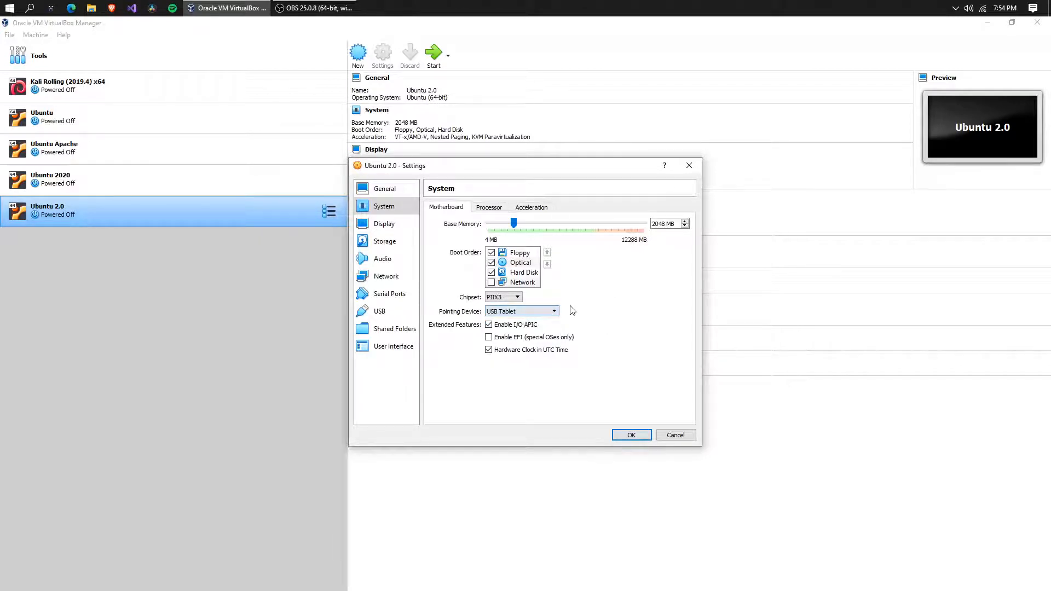
click(488, 209)
click(449, 210)
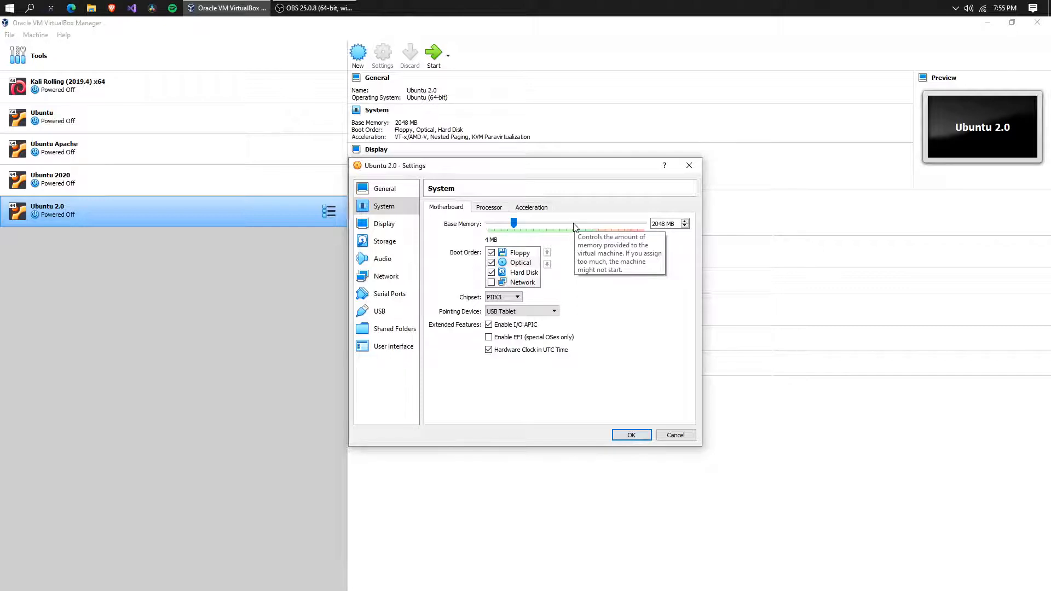
Examine the processor settings and try out the range of the virtual CPU count, keeping it at 1
click(503, 208)
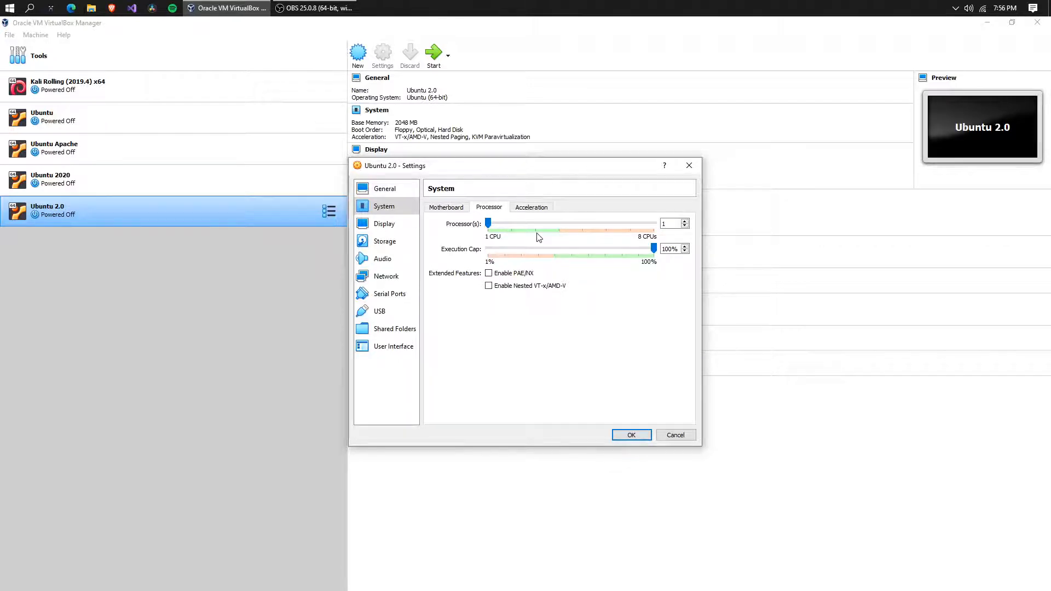
mouse_move(488, 224)
mouse_down()
mouse_move(652, 229)
mouse_move(583, 227)
mouse_move(640, 239)
mouse_move(478, 235)
mouse_up()
mouse_move(488, 224)
mouse_down()
mouse_move(554, 230)
mouse_move(471, 227)
mouse_up()
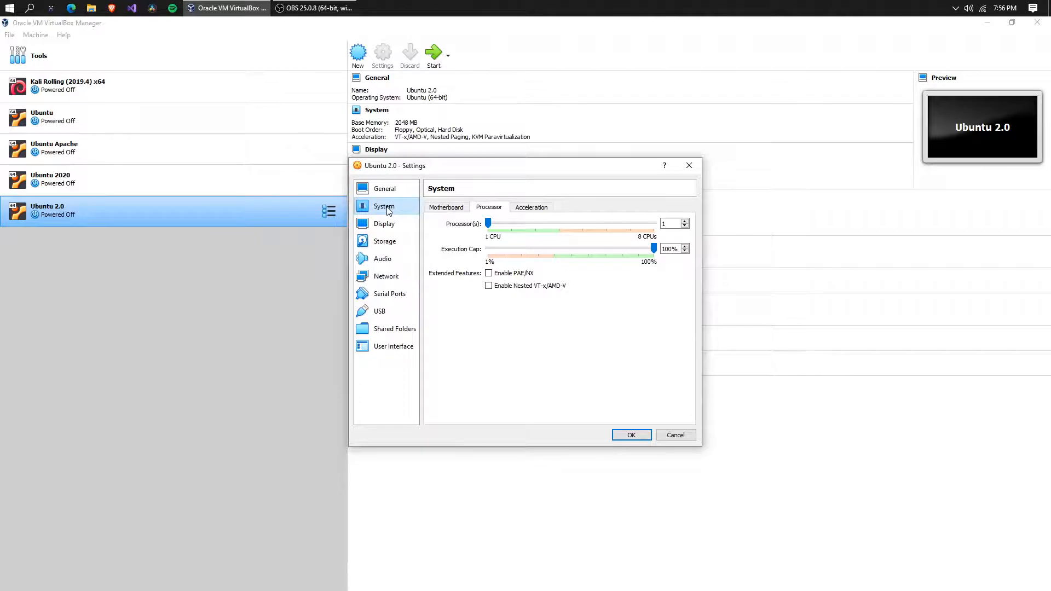
mouse_move(489, 226)
mouse_down()
mouse_move(559, 224)
mouse_move(486, 230)
mouse_up()
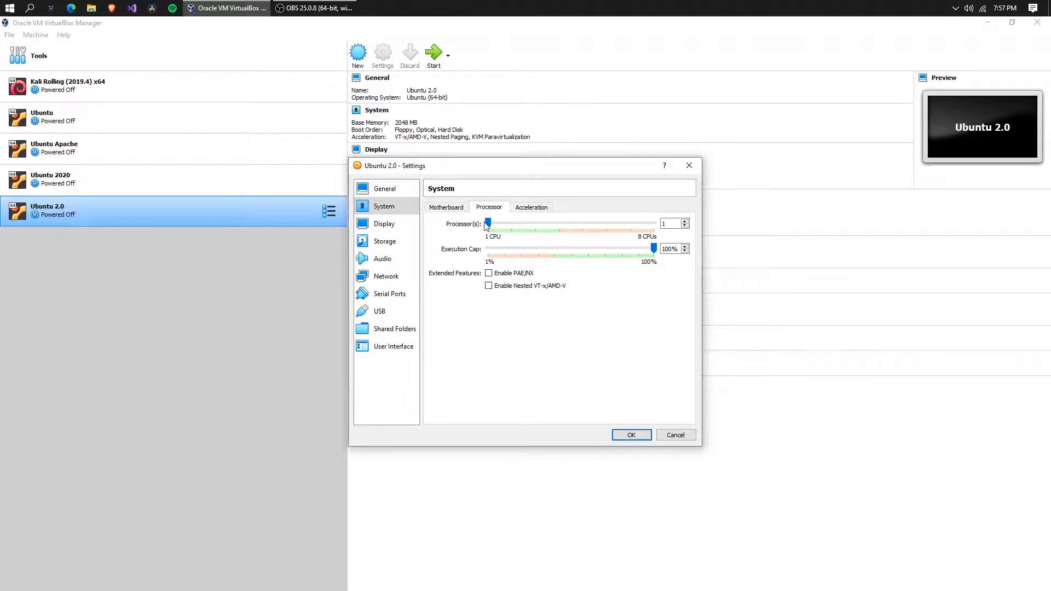
drag(488, 223, 516, 233)
drag(515, 233, 483, 239)
click(534, 208)
click(476, 209)
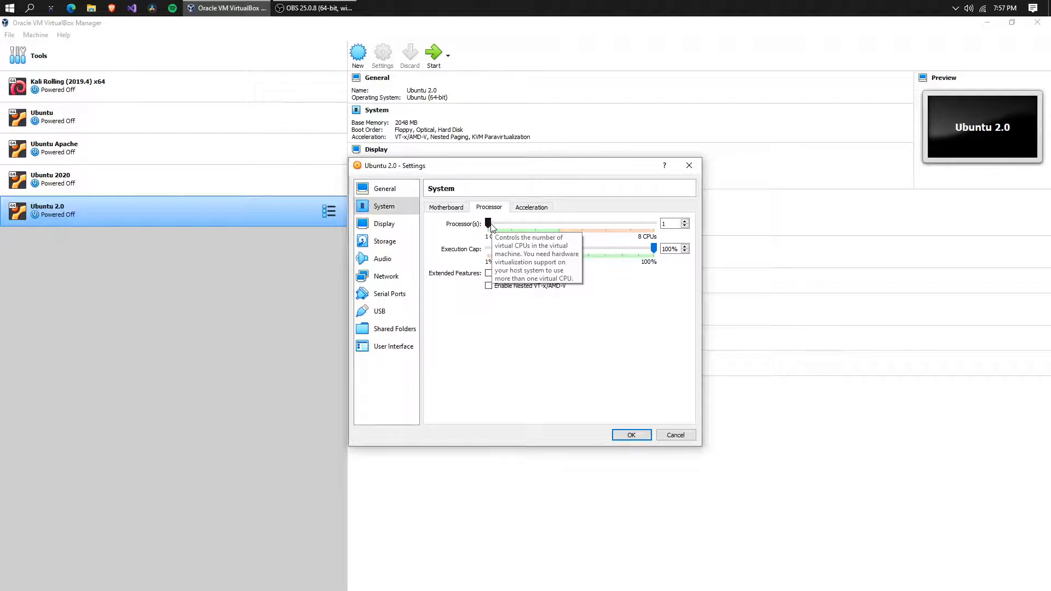
Review the acceleration settings and the paravirtualization interface choices, keeping Default, and return to the motherboard settings
click(534, 207)
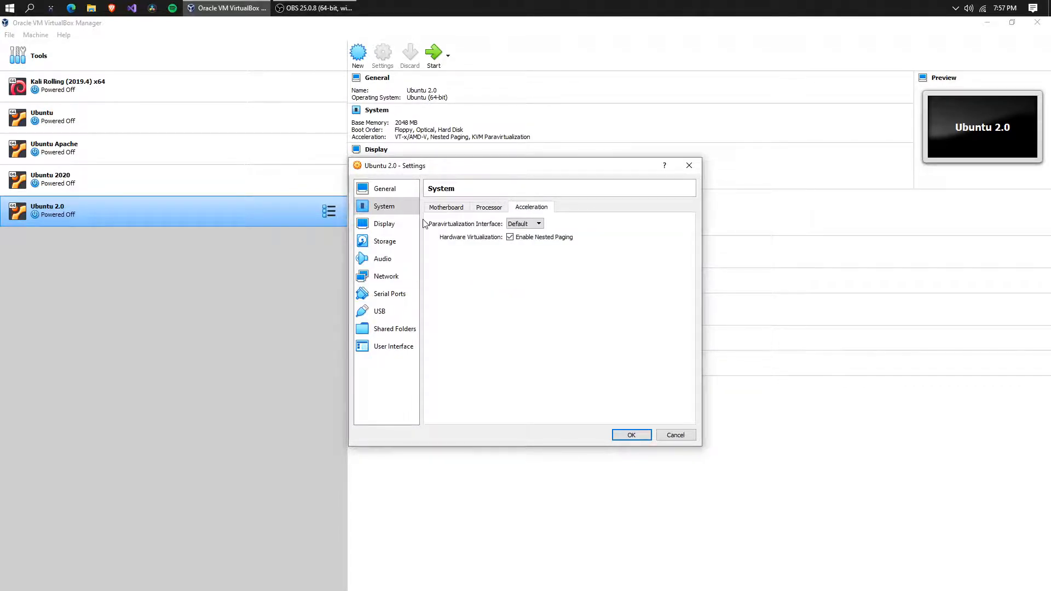
mouse_move(595, 237)
mouse_move(517, 227)
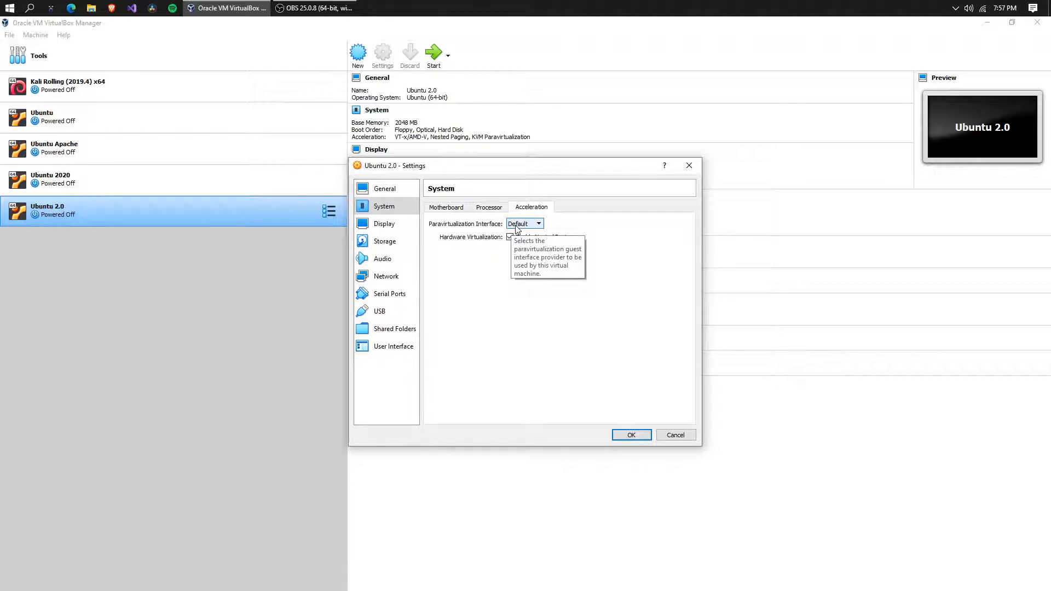
click(518, 225)
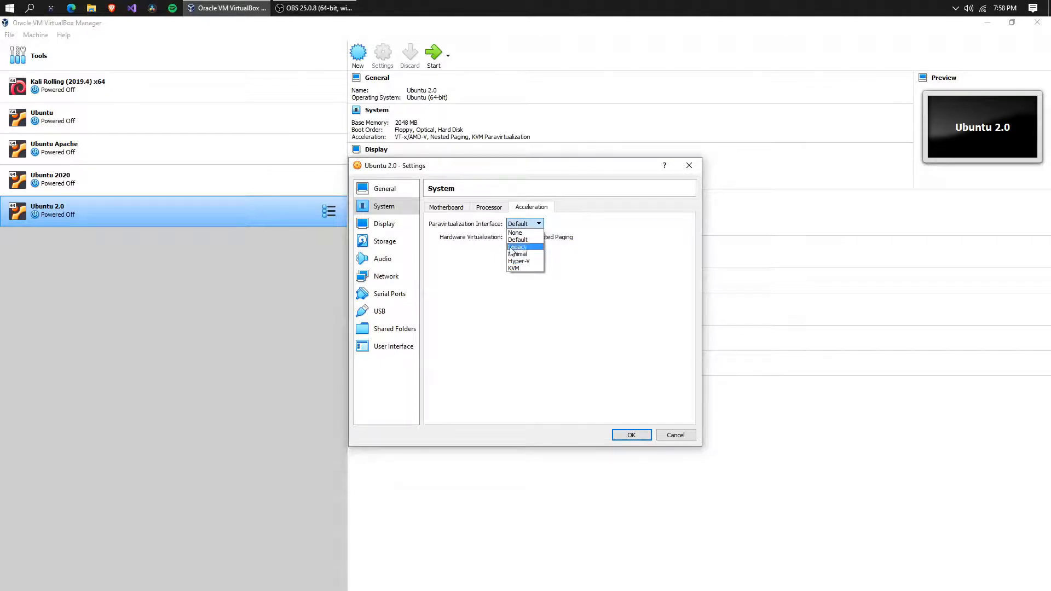
click(521, 225)
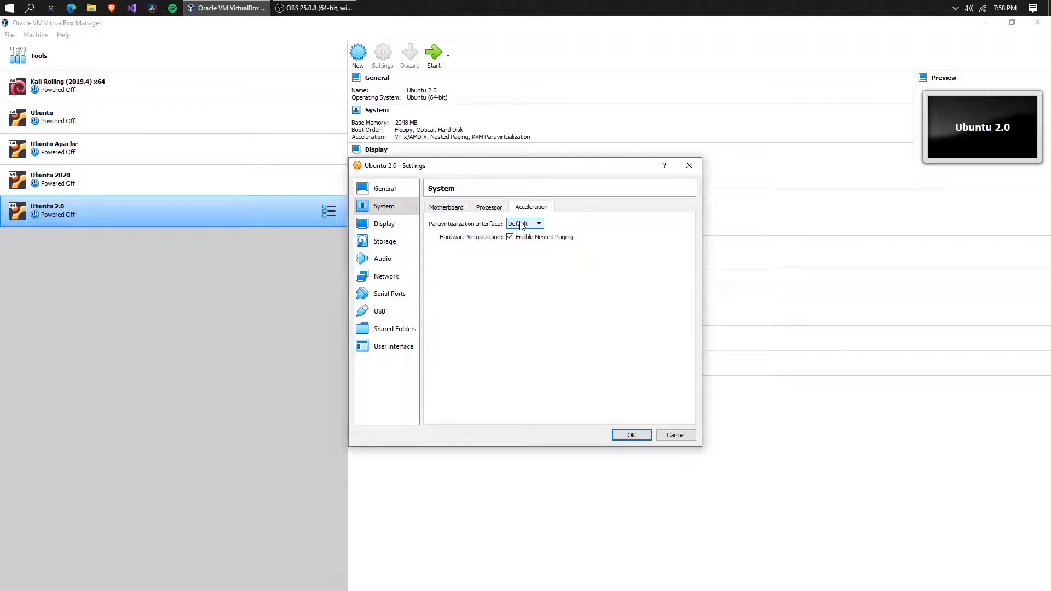
click(463, 211)
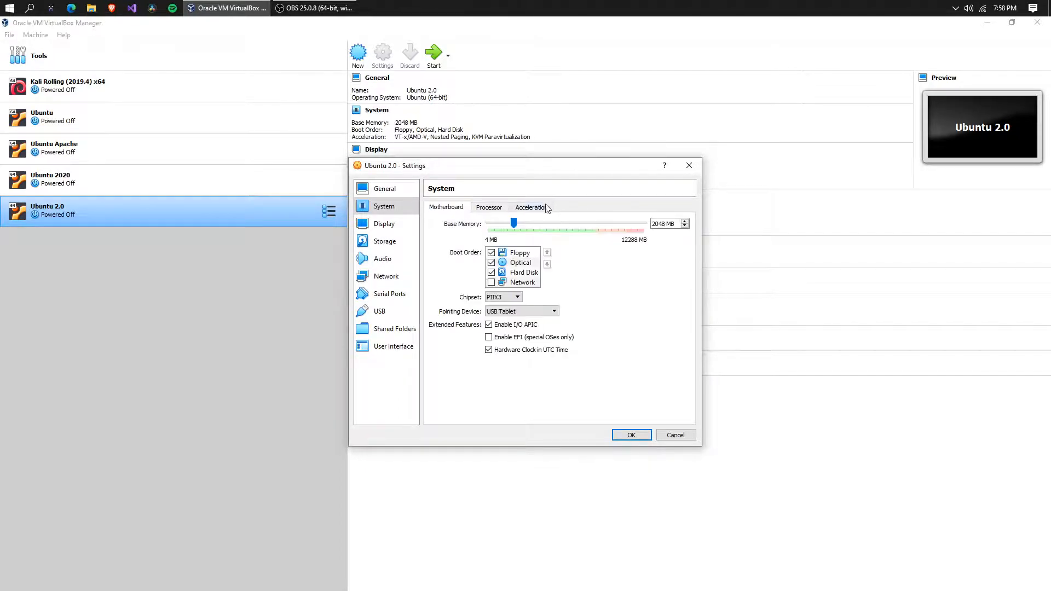
Revisit the acceleration and motherboard settings, and examine the Display settings for screen, remote display and recording, keeping the monitor count at 1
click(546, 208)
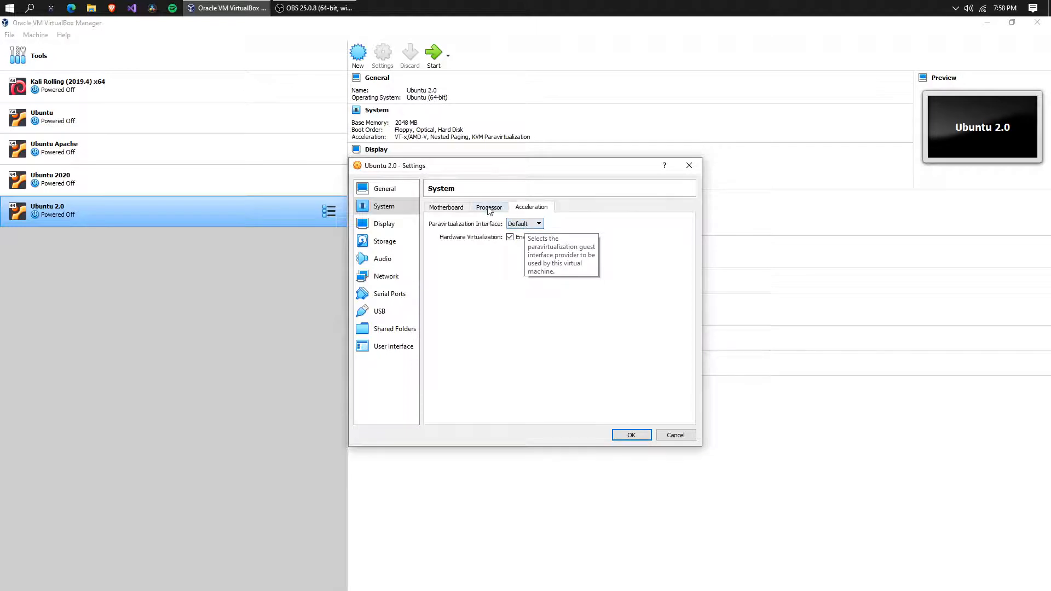
click(450, 211)
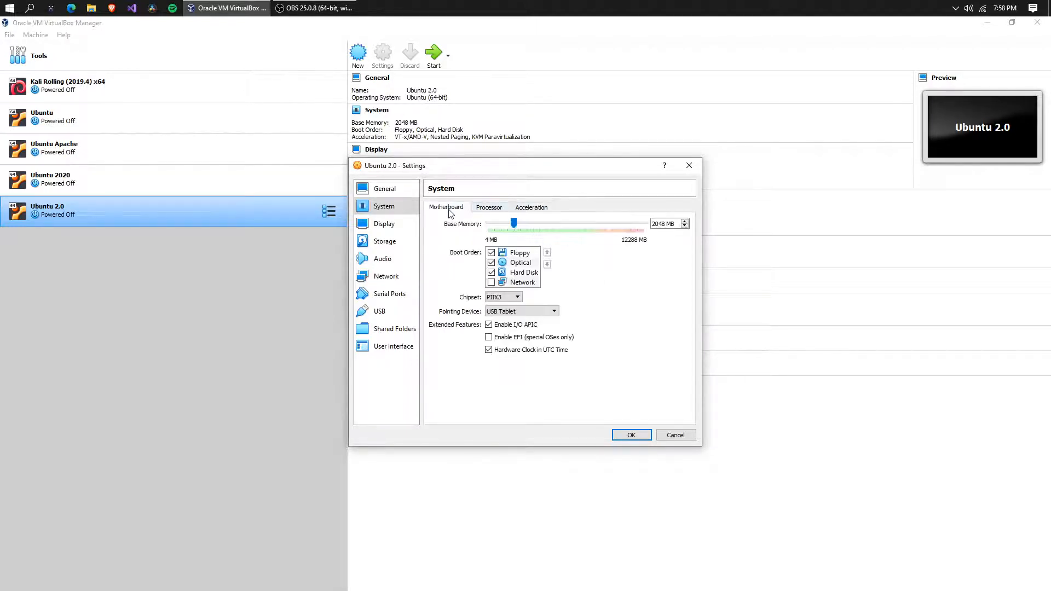
click(409, 233)
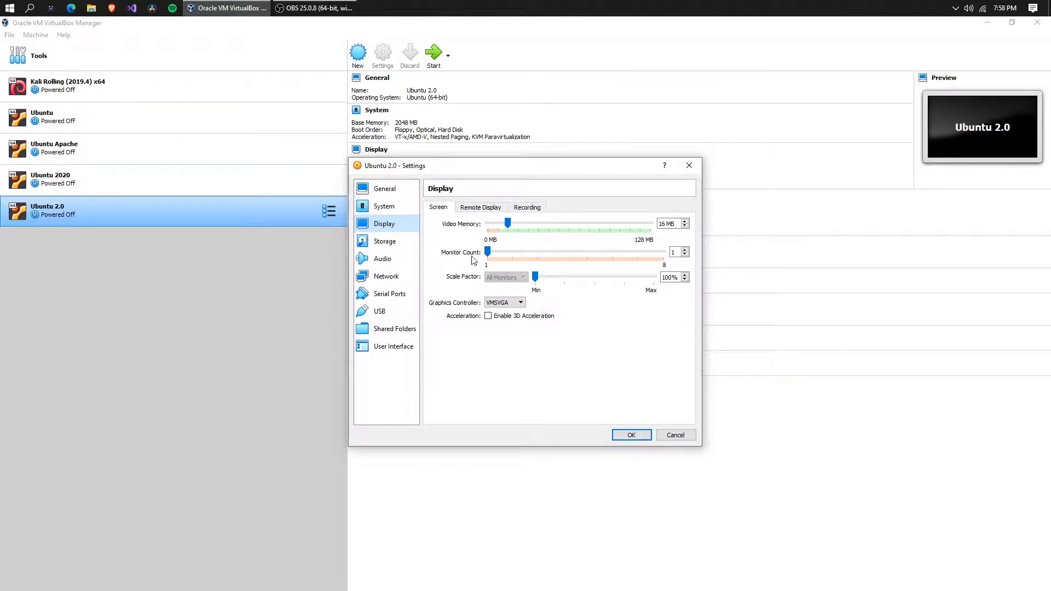
drag(488, 254, 473, 270)
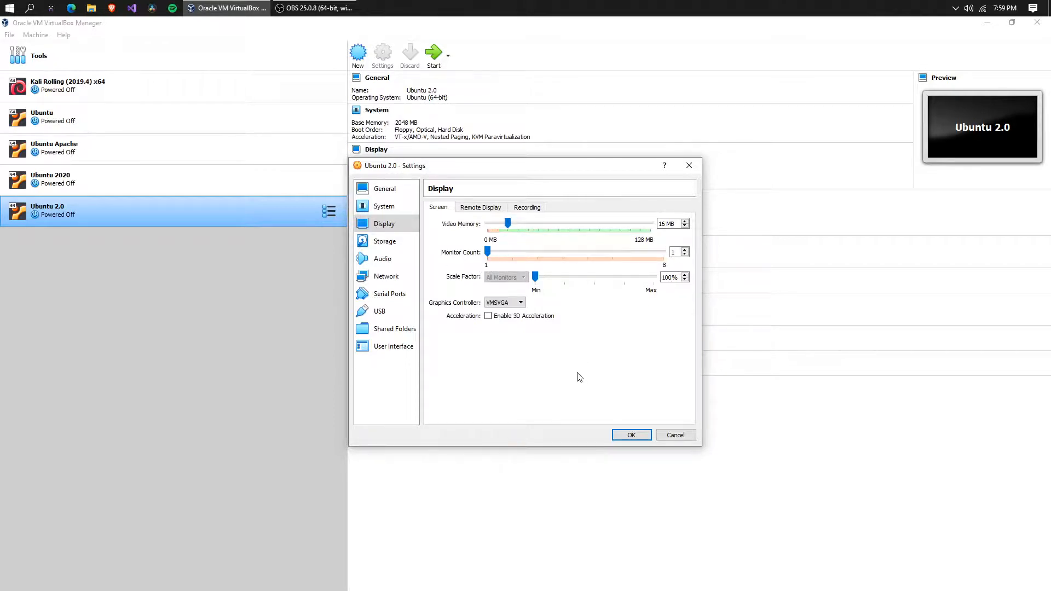
click(486, 208)
click(528, 208)
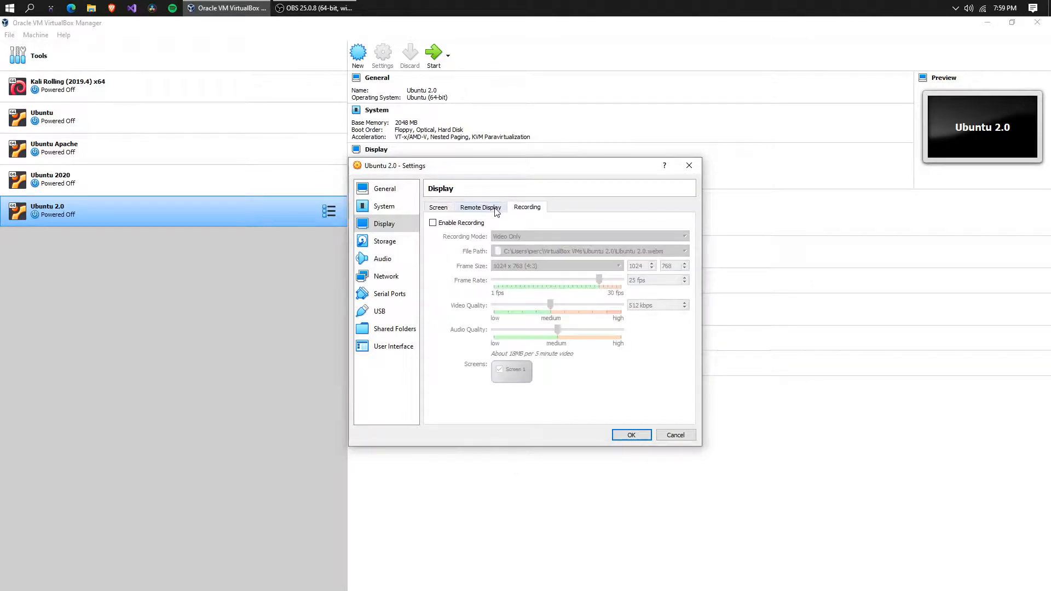
click(438, 208)
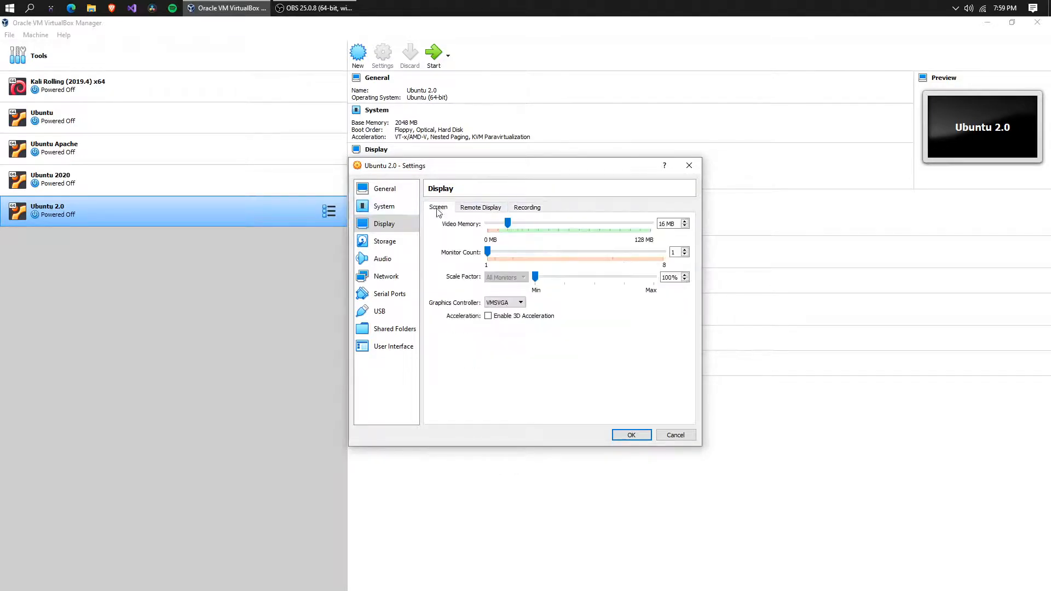
Examine the Storage settings, checking the IDE controller and which disk choices its empty optical drive offers without attaching one
click(385, 241)
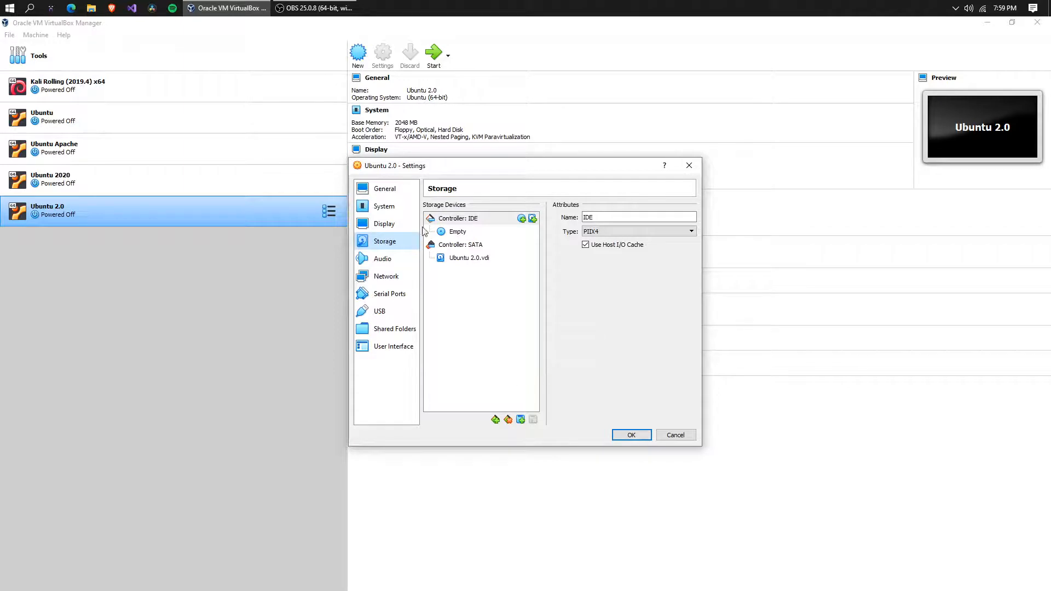
click(476, 233)
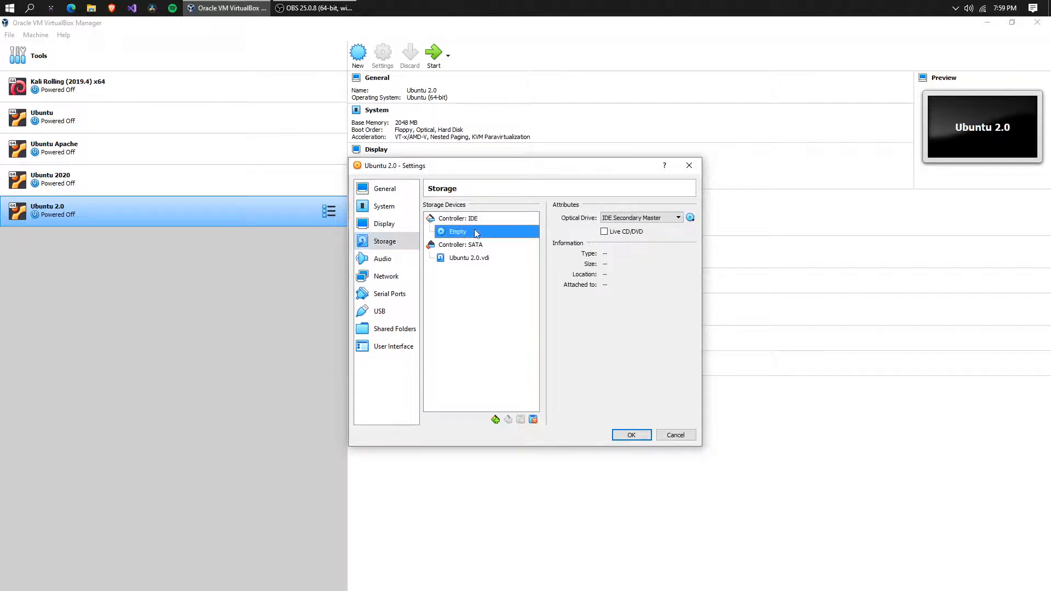
click(691, 218)
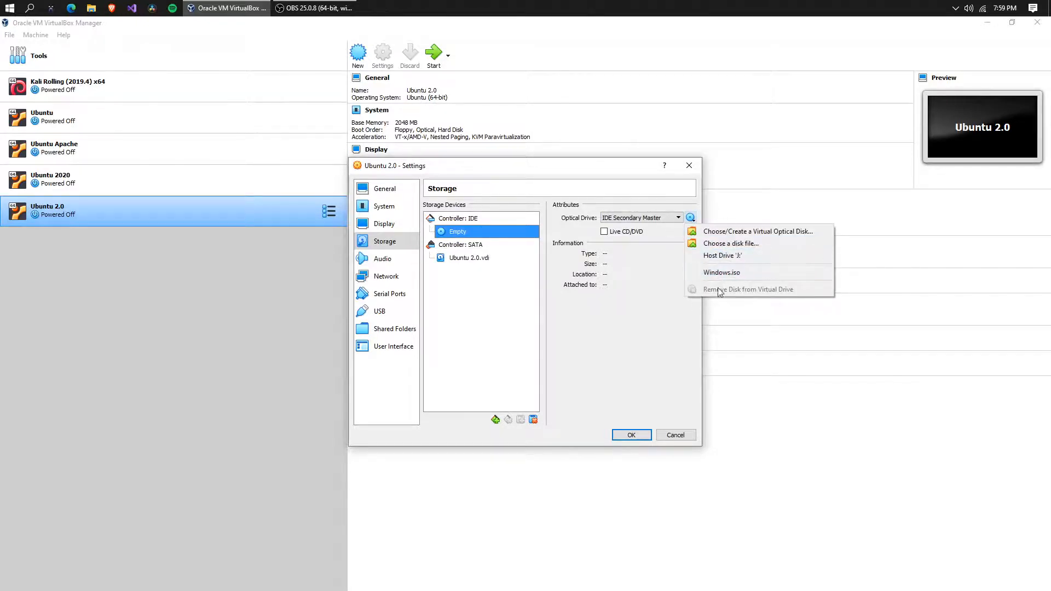
click(610, 373)
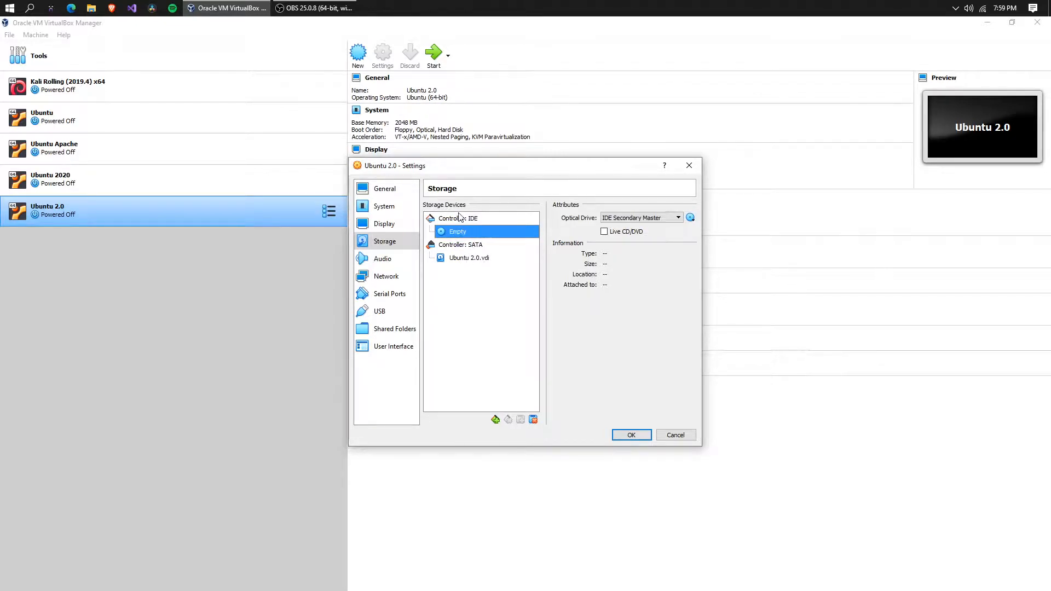
click(462, 217)
click(468, 236)
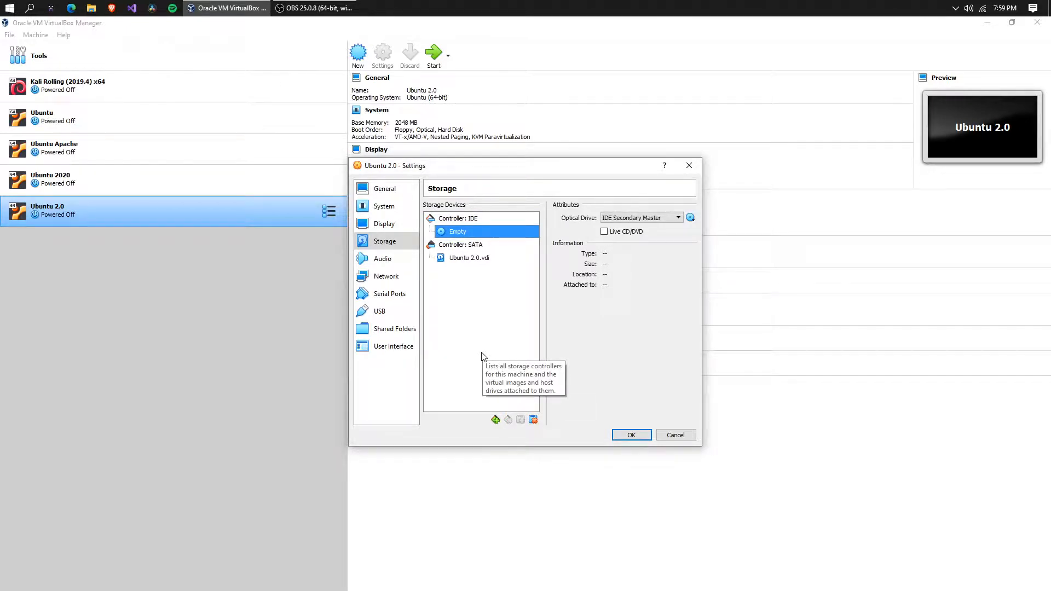
Try out an NVMe (PCIe) storage controller and its hard disk selector without attaching a disk, and remove the controller again
click(495, 419)
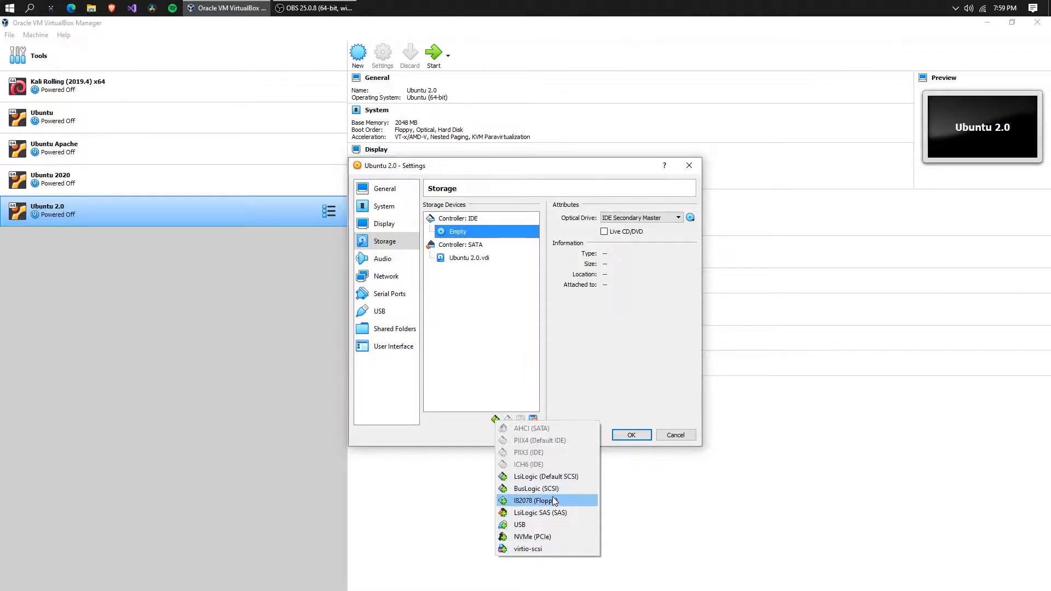
click(545, 541)
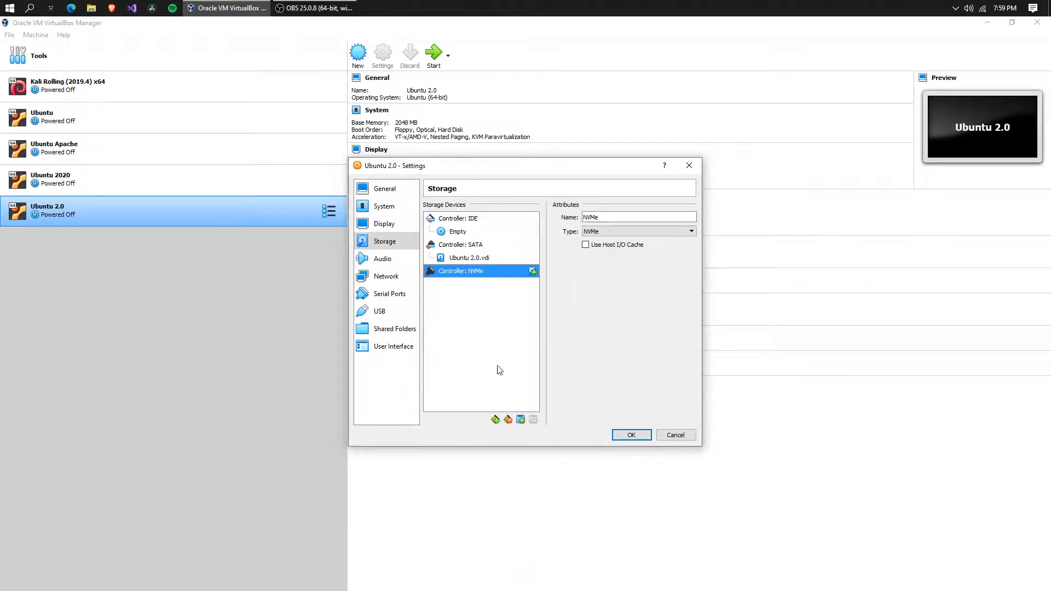
click(533, 272)
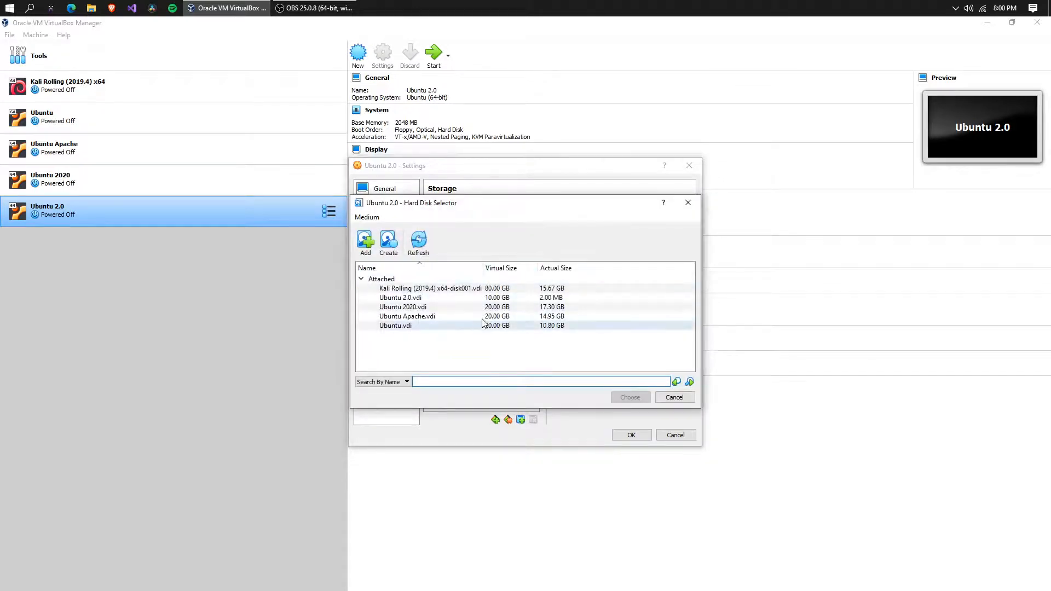
click(688, 202)
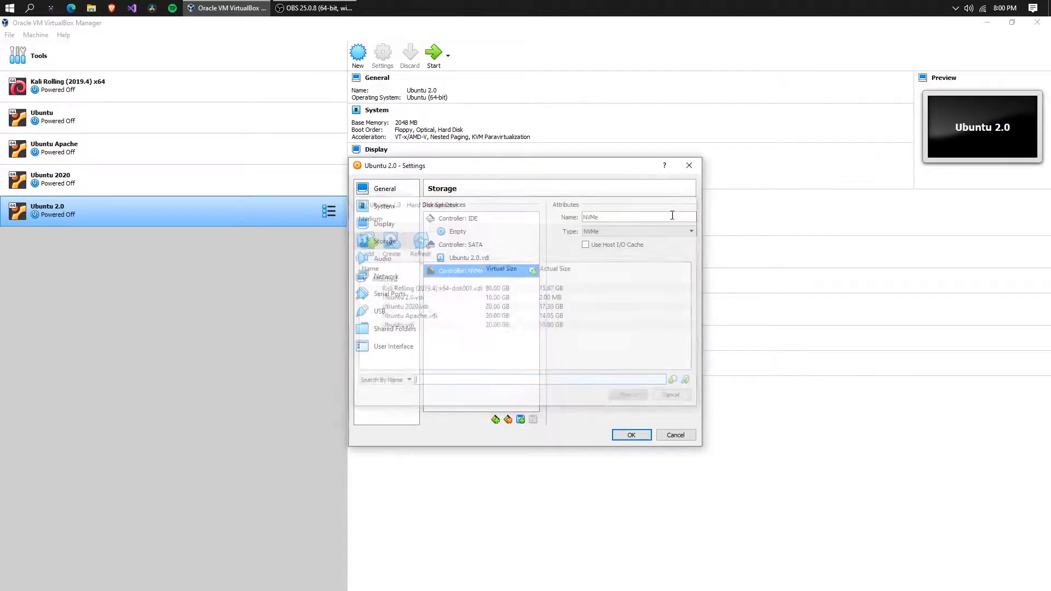
right_click(467, 274)
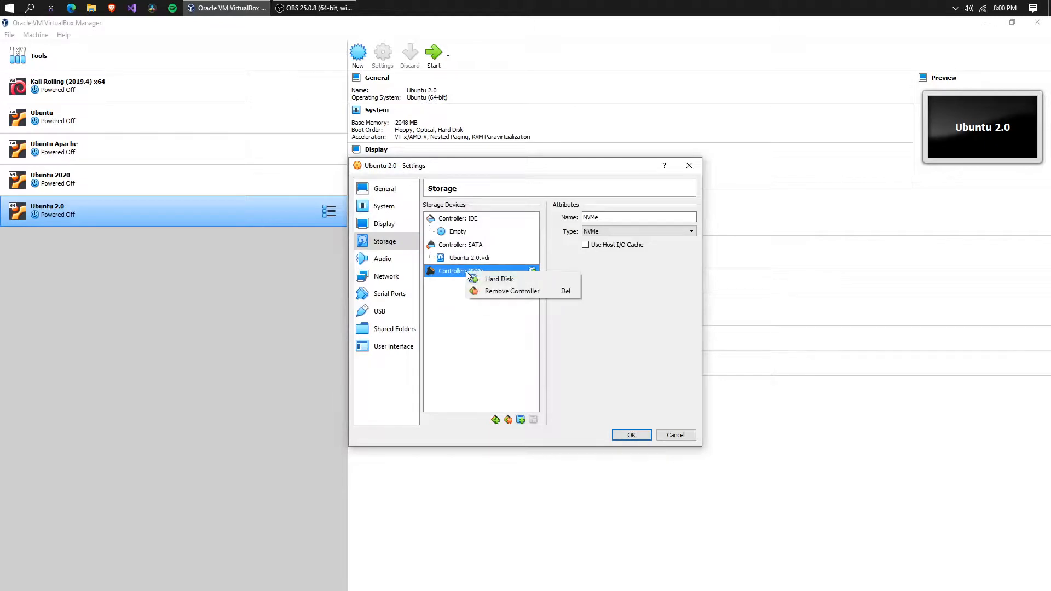
click(491, 294)
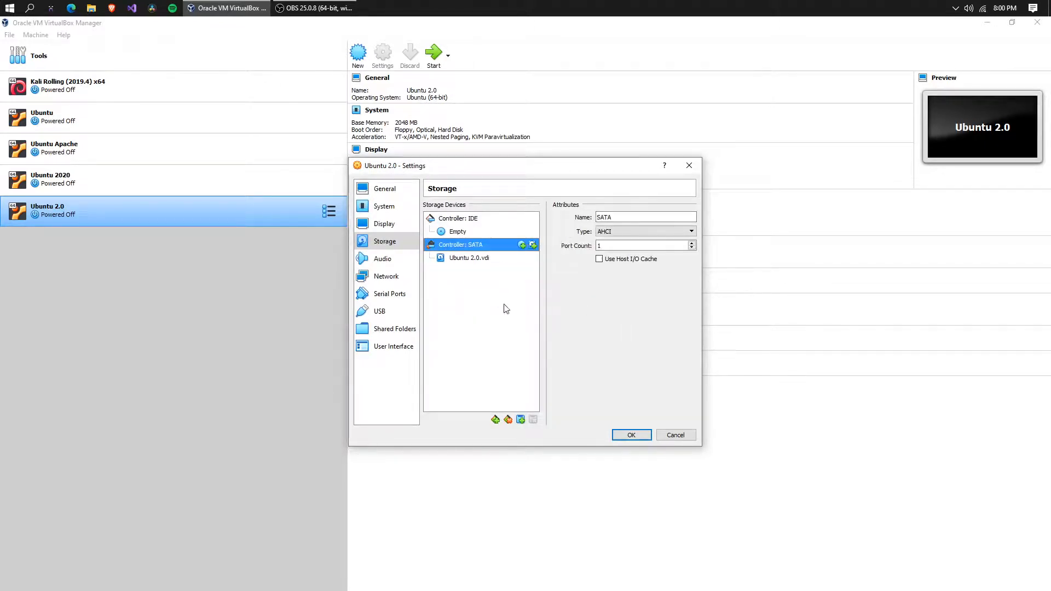
Try out an I82078 (Floppy) storage controller and its floppy disk selector without choosing a drive, and remove the controller again
click(495, 419)
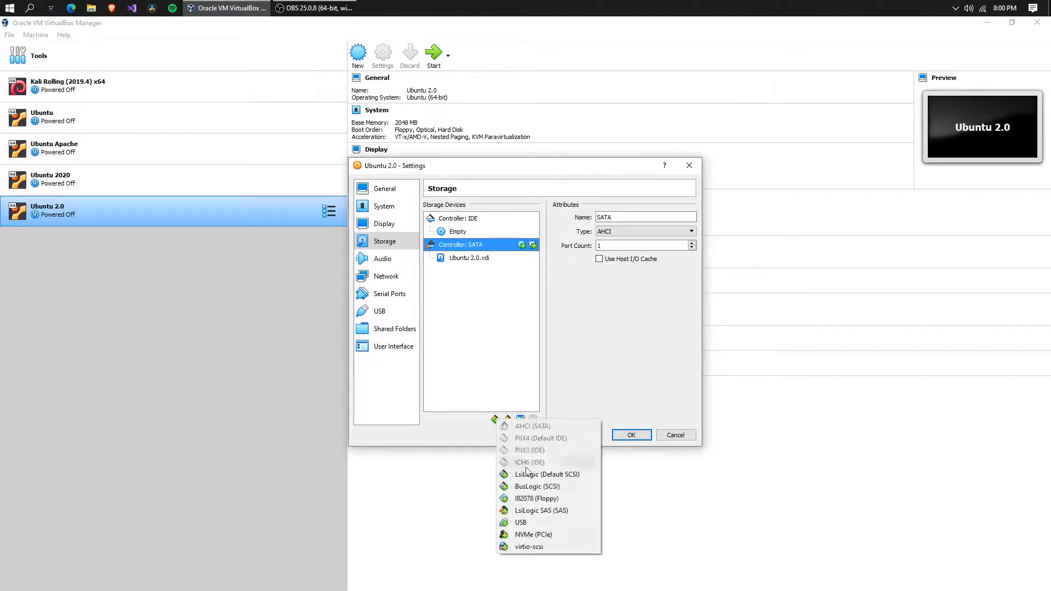
click(546, 498)
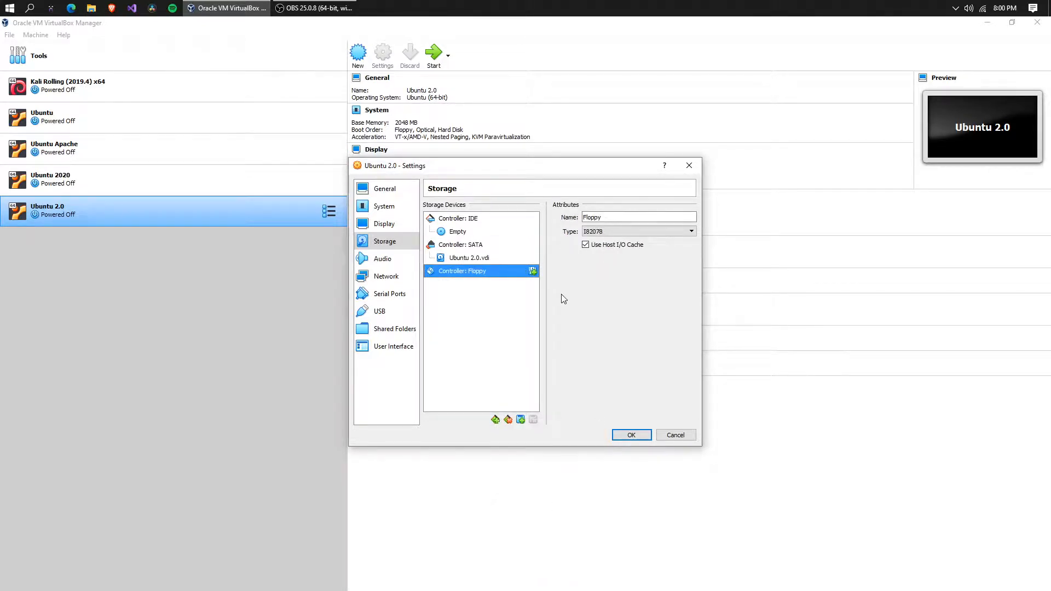
click(532, 272)
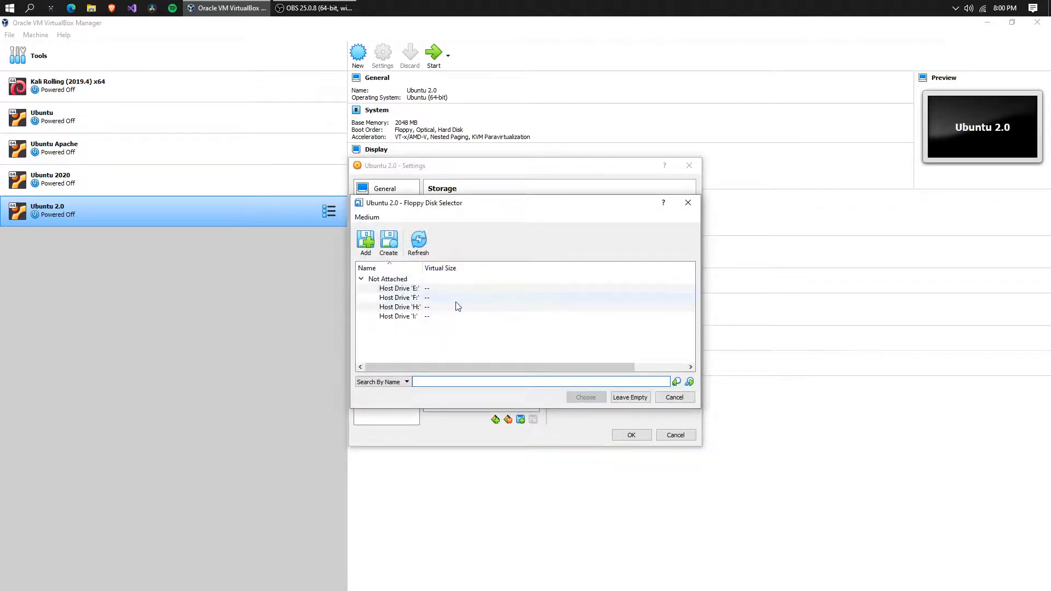
click(688, 202)
right_click(491, 275)
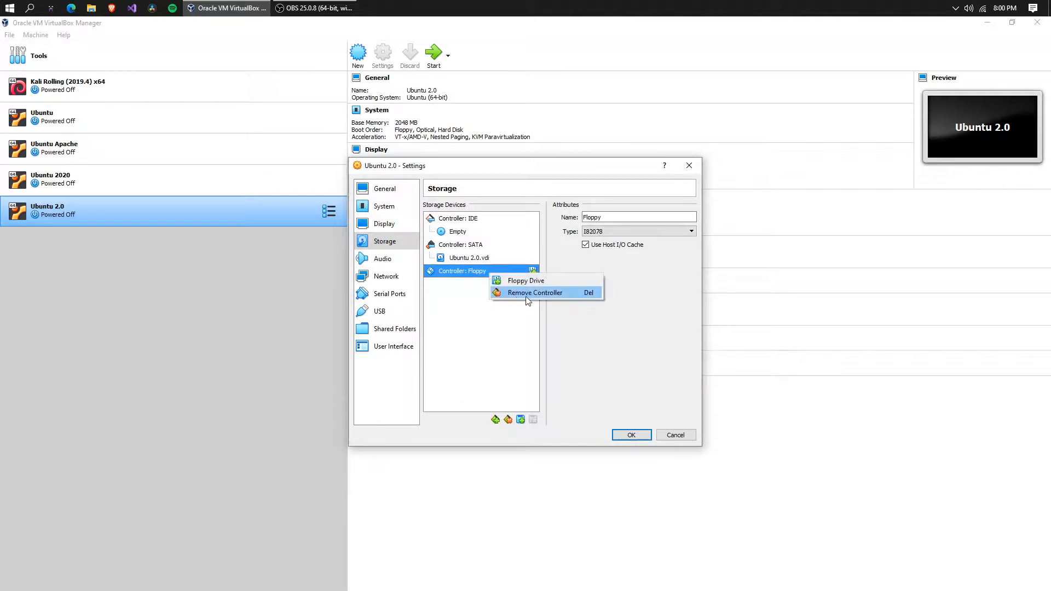
click(524, 293)
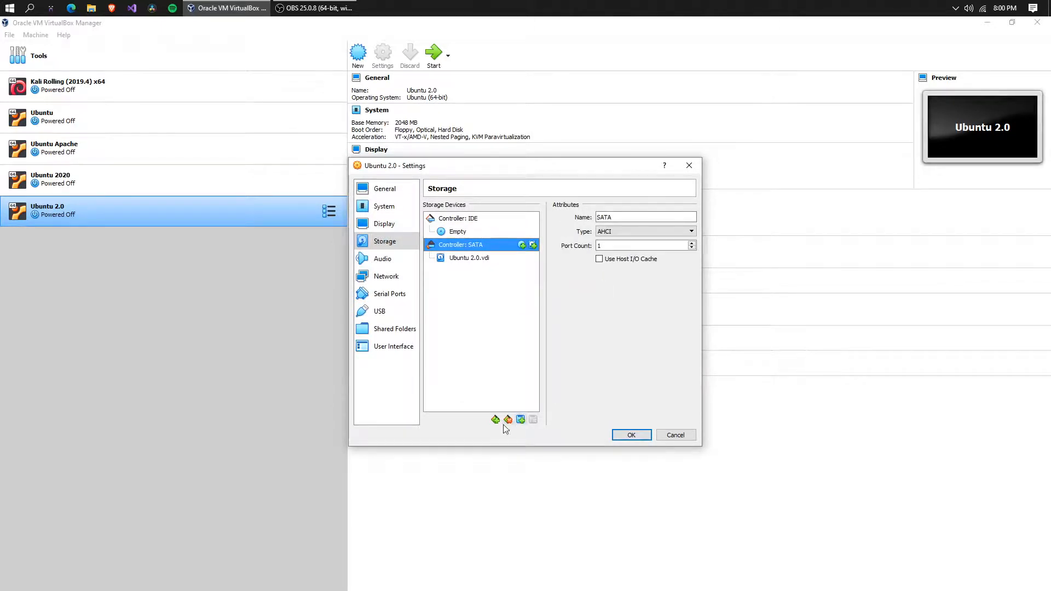
Try out a USB storage controller with its hard disk and optical disk selectors, attaching nothing, and remove the controller again
click(464, 233)
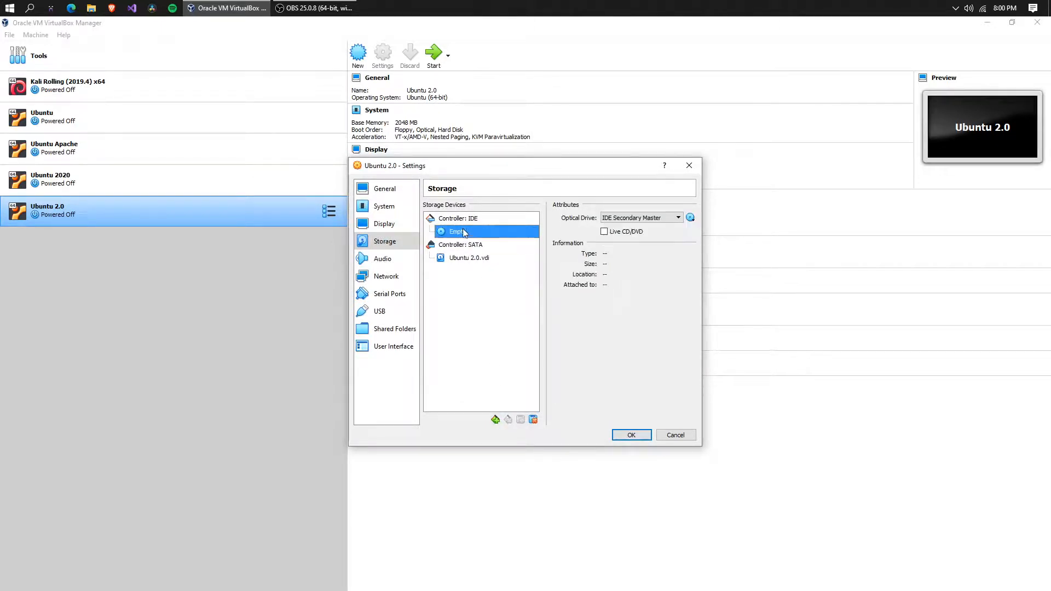
click(465, 219)
click(465, 232)
click(496, 420)
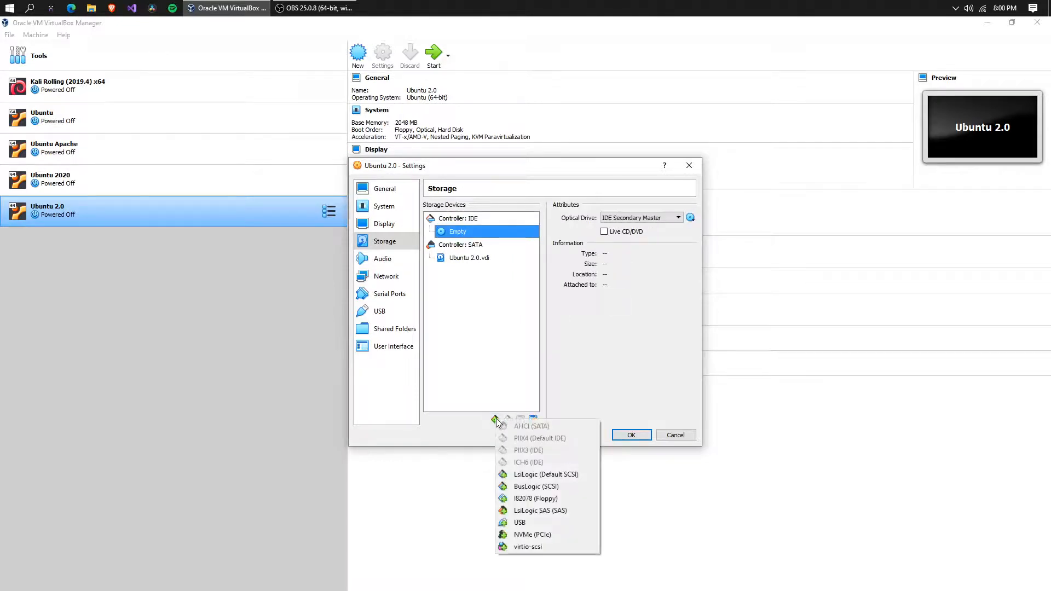
click(519, 523)
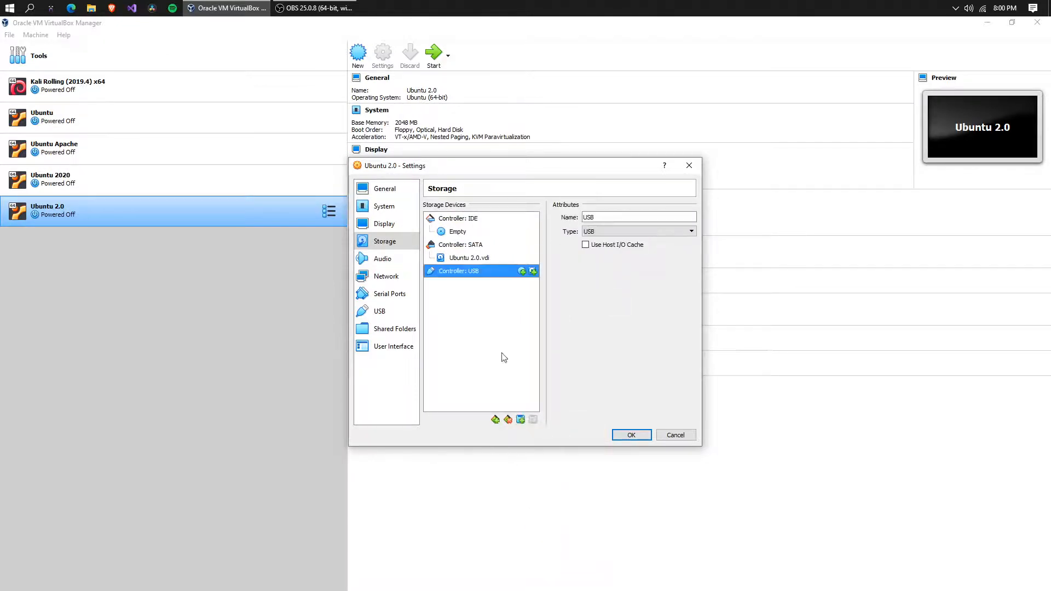
click(532, 272)
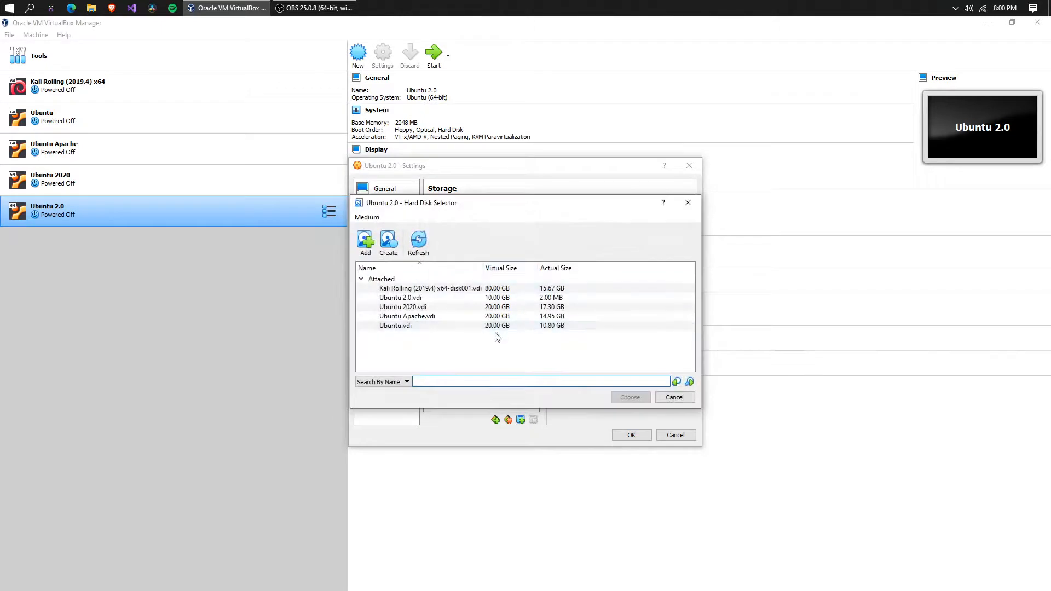
click(688, 204)
click(520, 272)
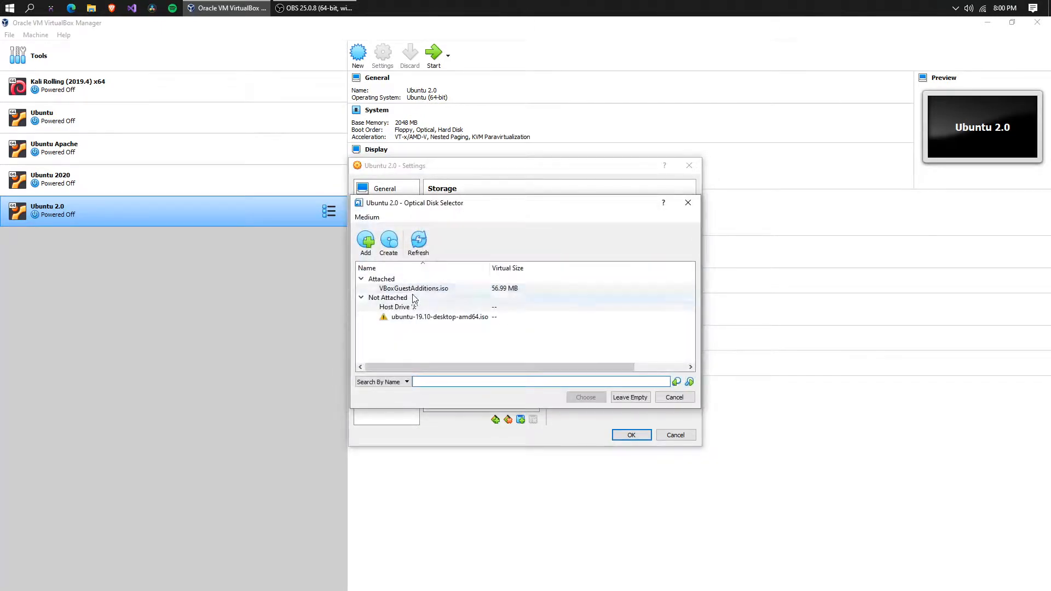
click(688, 203)
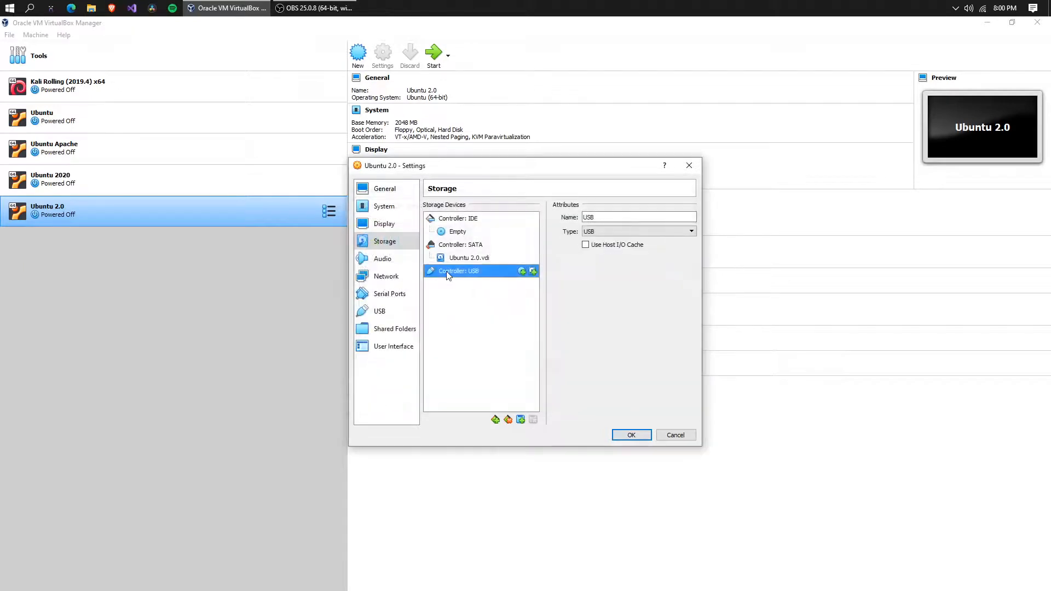
right_click(448, 272)
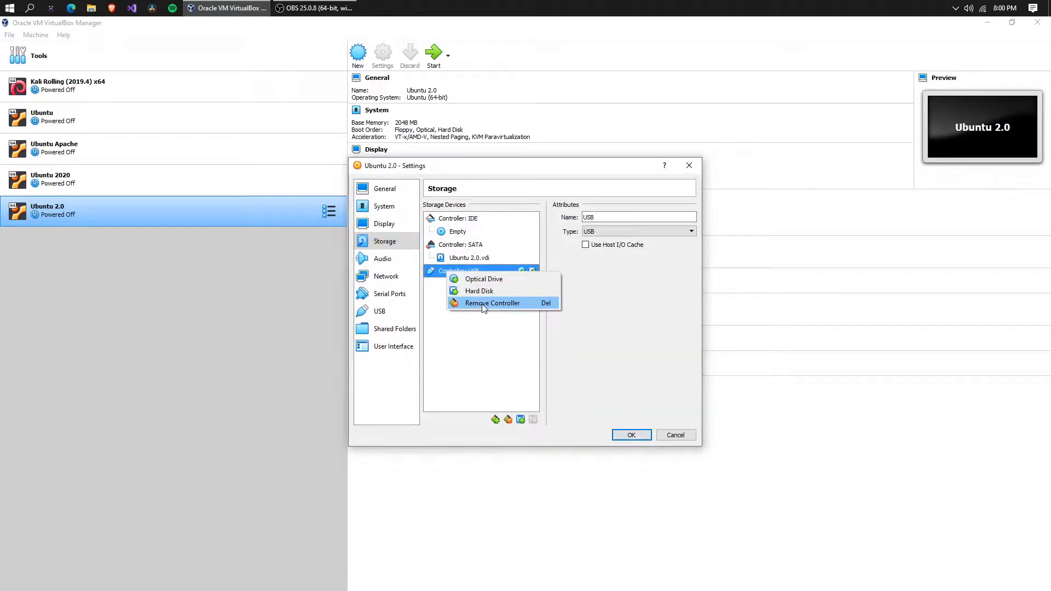
click(484, 304)
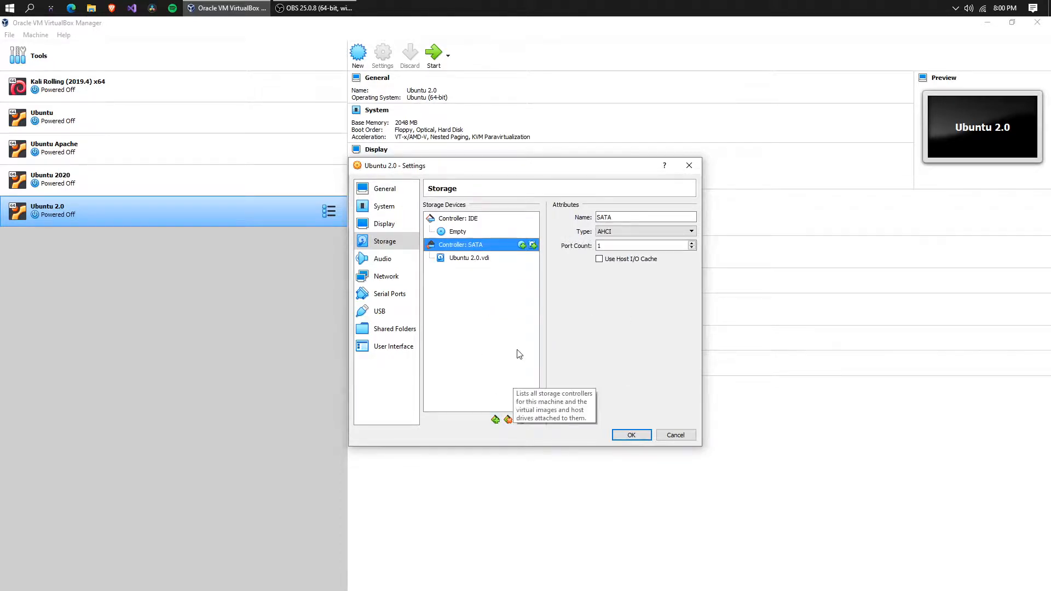
Review the attributes of the attached Ubuntu 2.0.vdi hard disk and the disk choices for the empty optical drive, changing neither
click(495, 420)
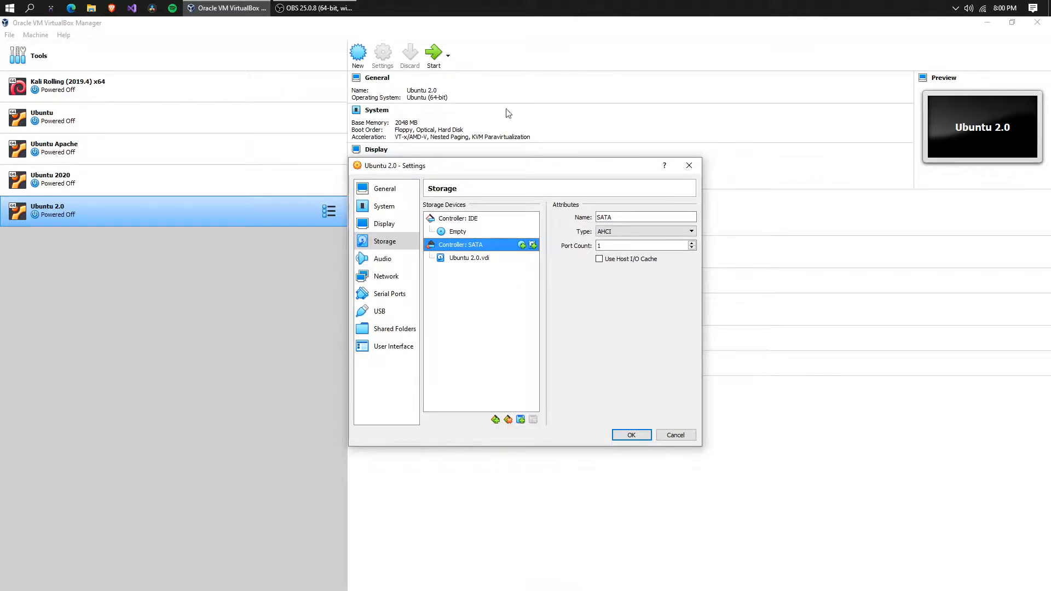
click(475, 260)
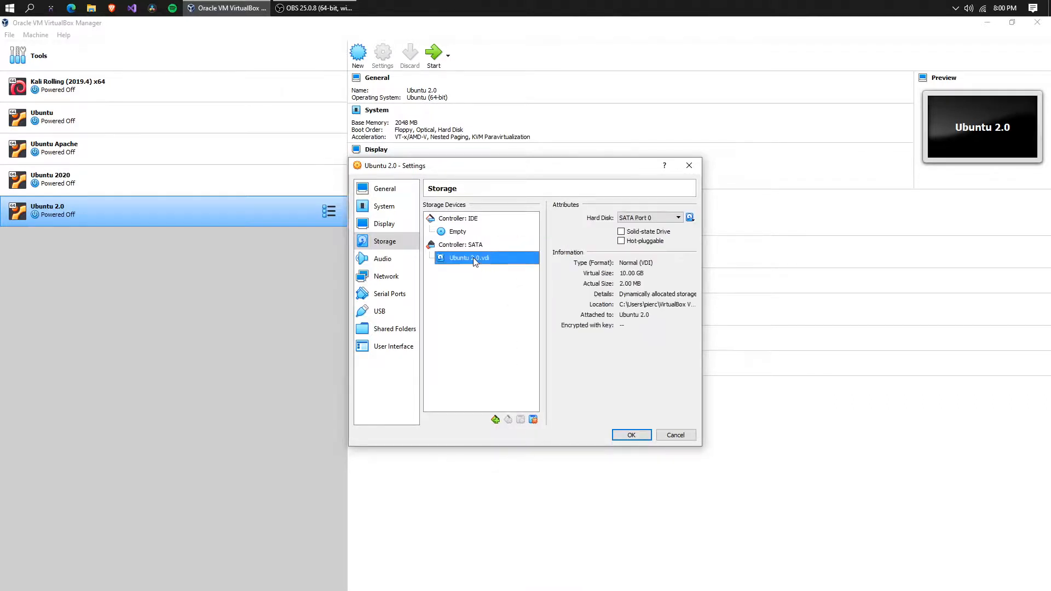
click(476, 234)
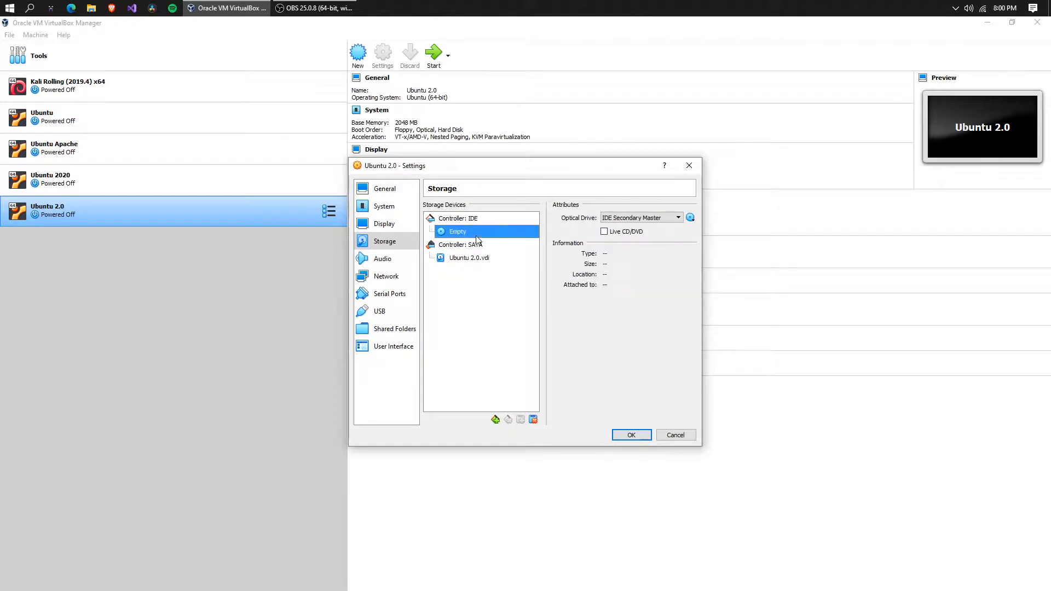
click(691, 217)
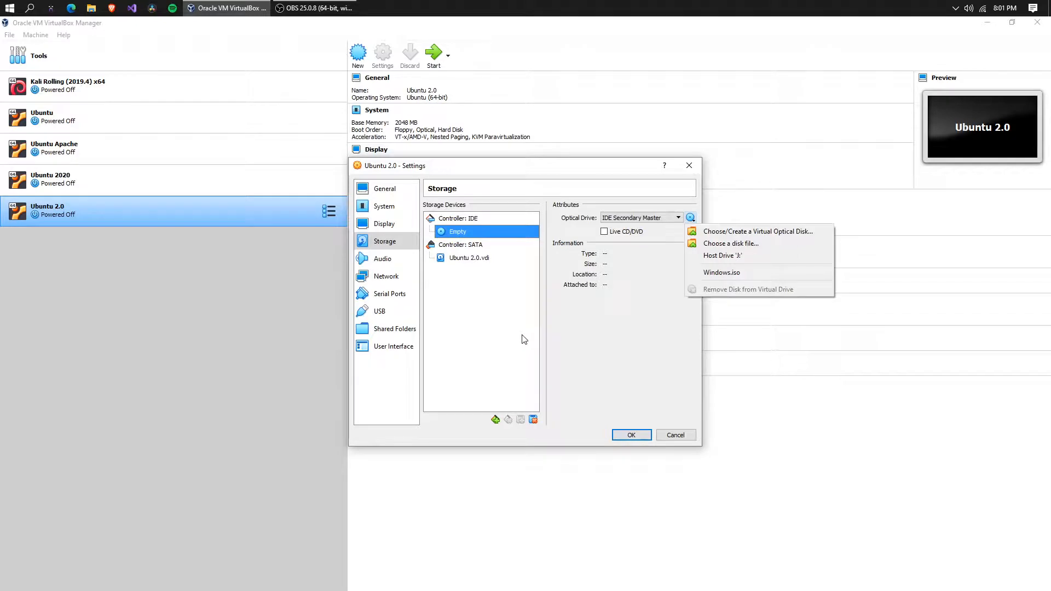
click(475, 257)
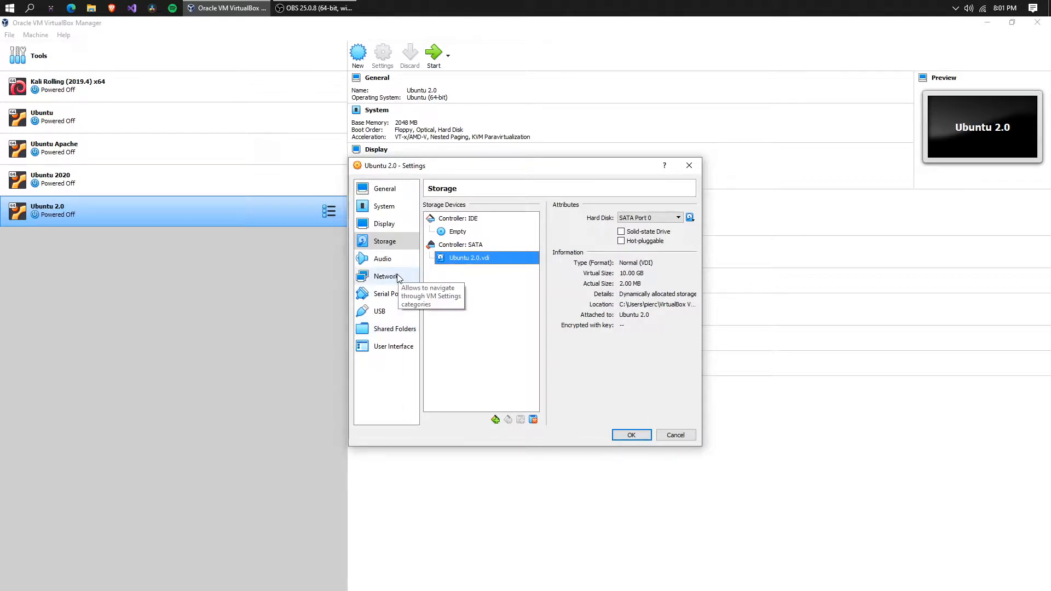
Recheck the IDE controller and its empty optical drive, and review the host driver and controller options in the audio settings
click(461, 231)
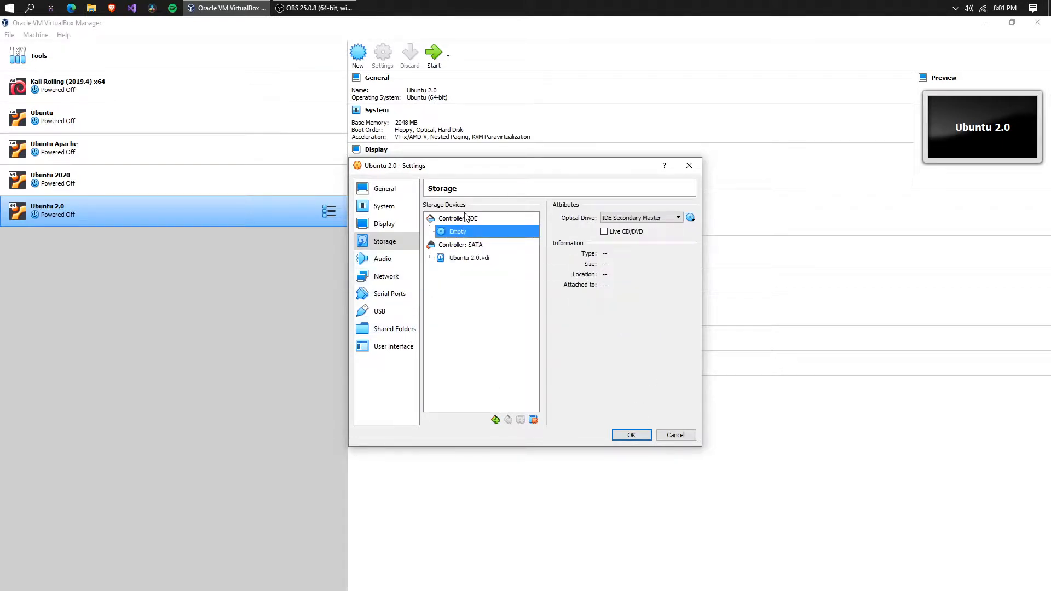
click(469, 219)
click(474, 234)
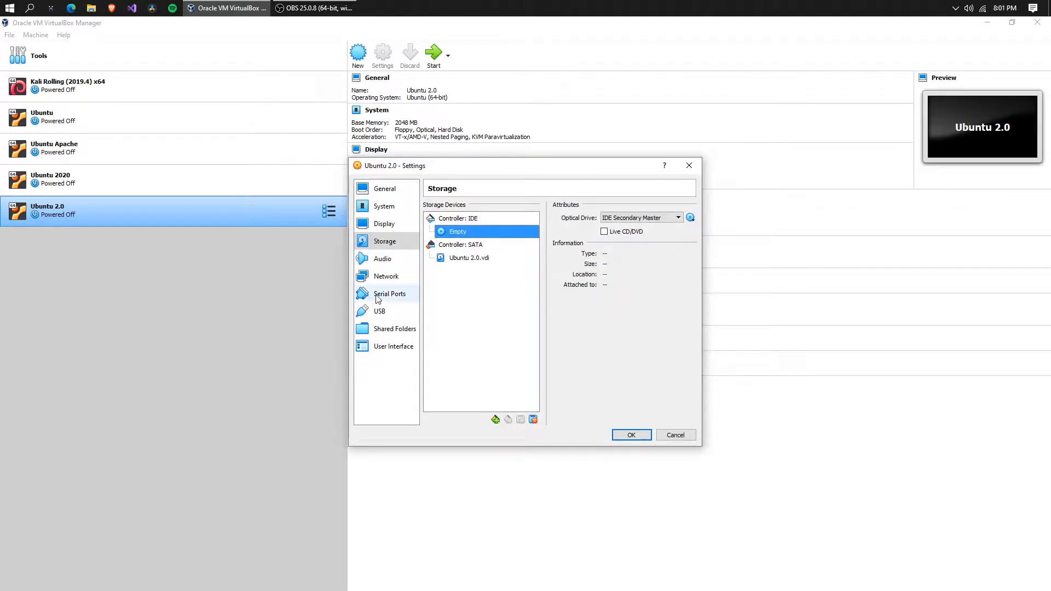
click(394, 278)
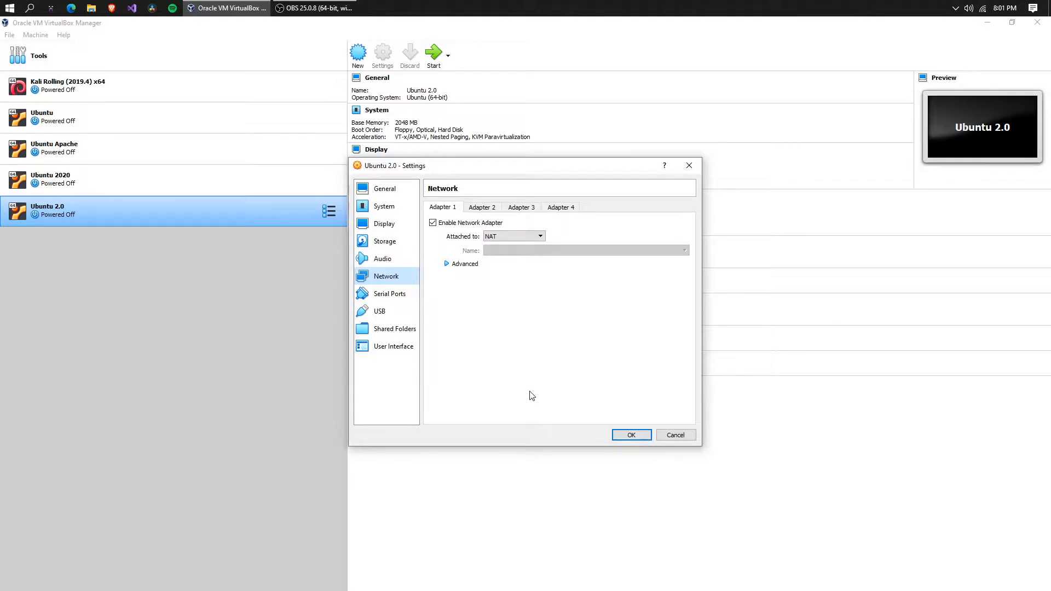
click(394, 258)
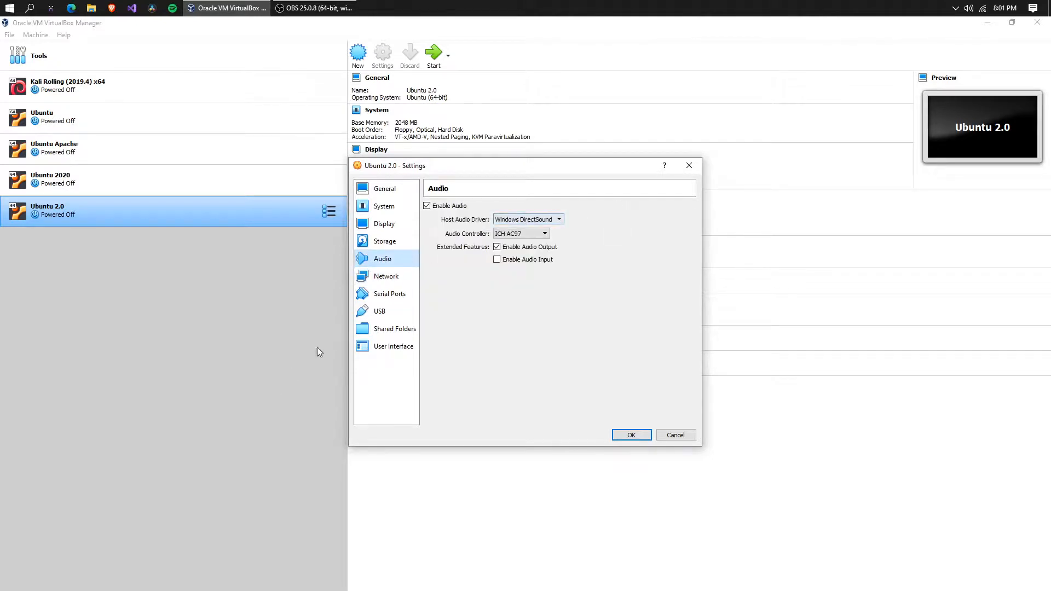
Review the attachment types offered for network Adapter 1, from NAT to Not attached, without choosing a different one
click(390, 278)
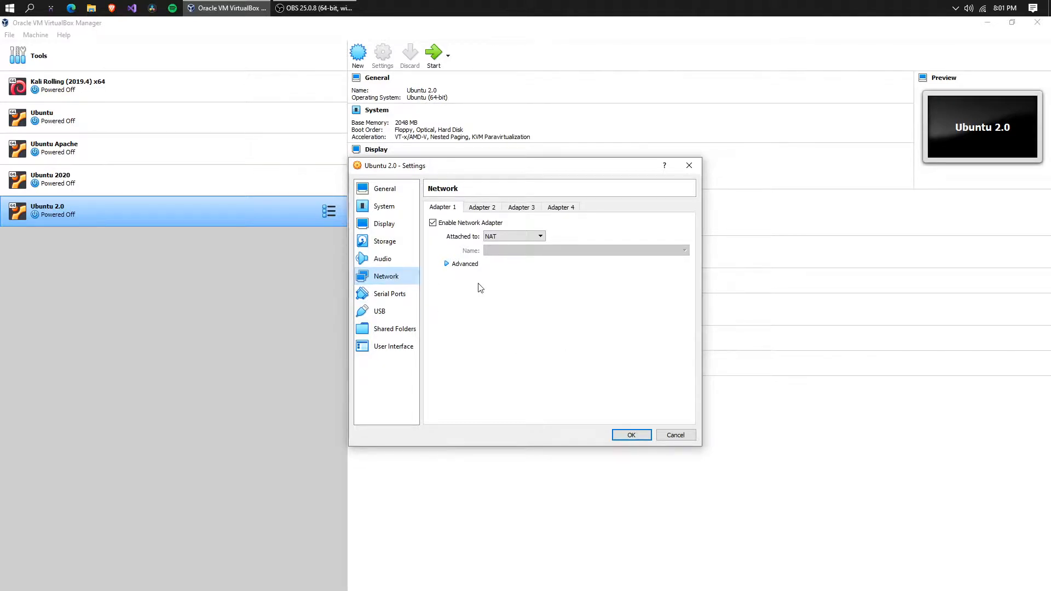
click(498, 235)
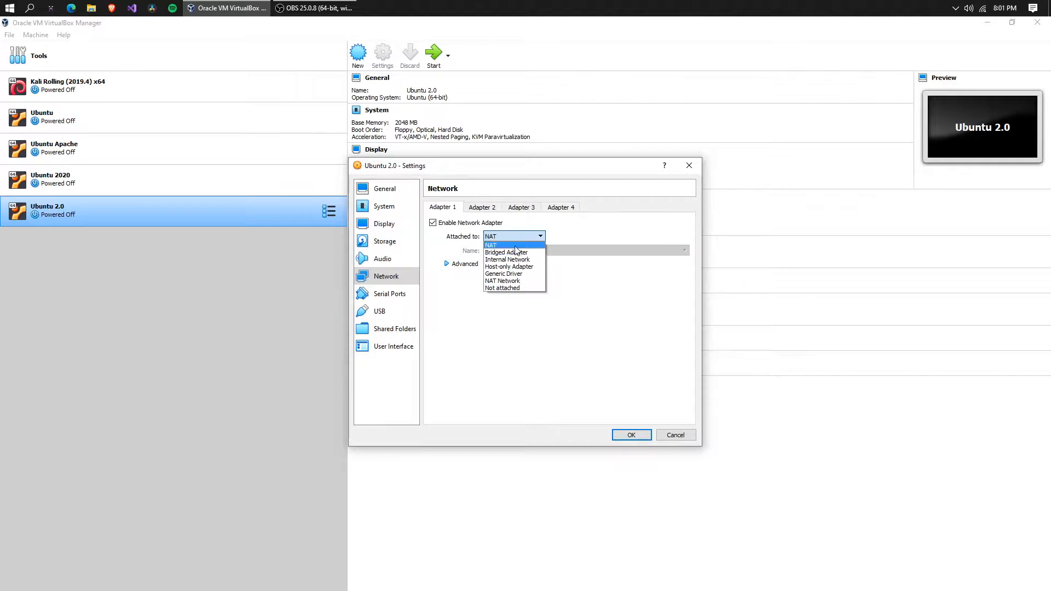
click(511, 236)
click(481, 208)
click(456, 209)
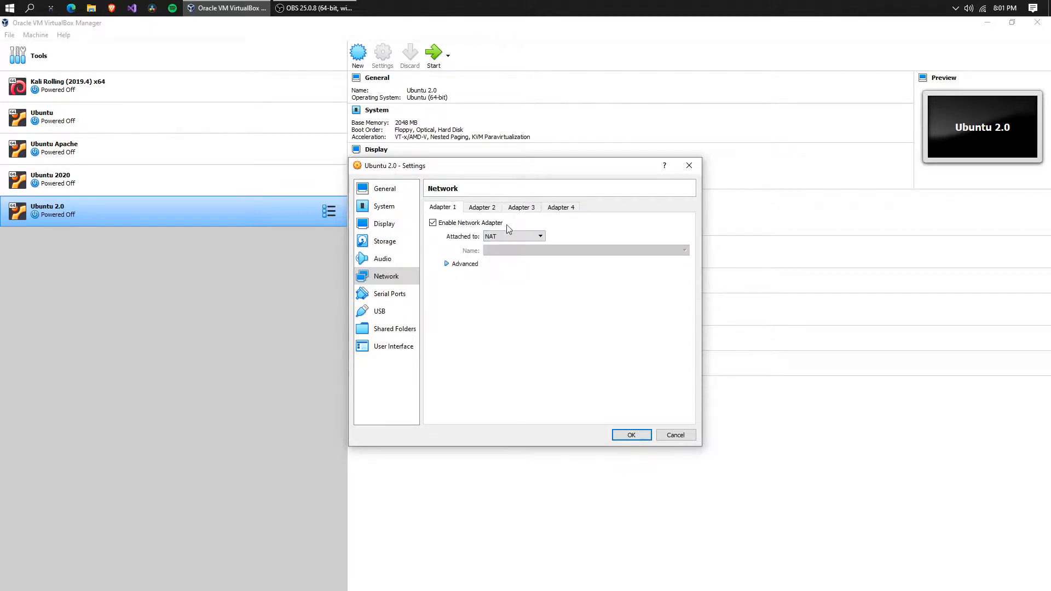
click(512, 235)
click(514, 239)
click(514, 238)
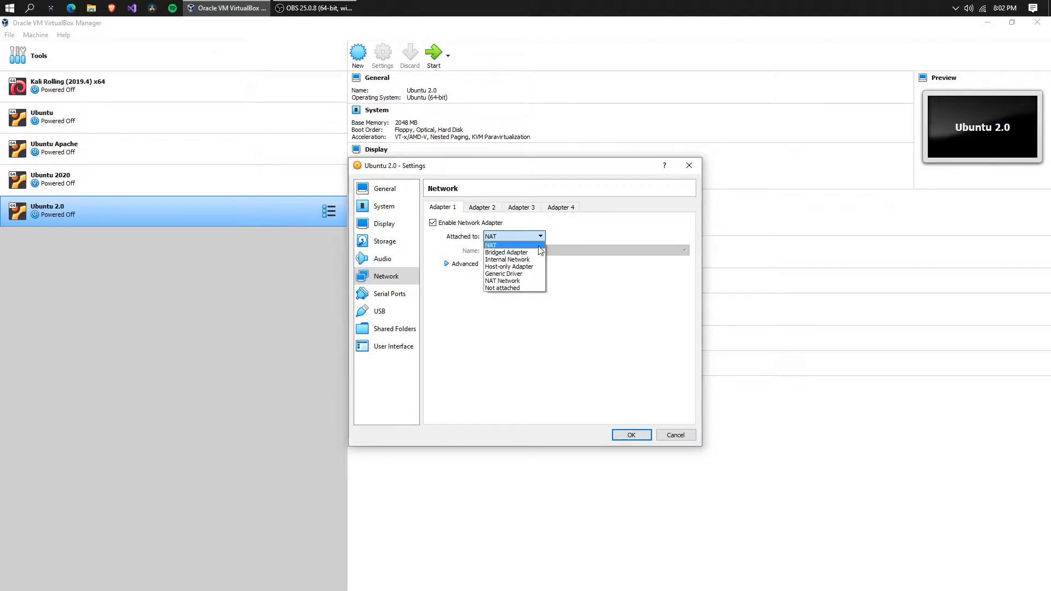
click(513, 241)
click(511, 235)
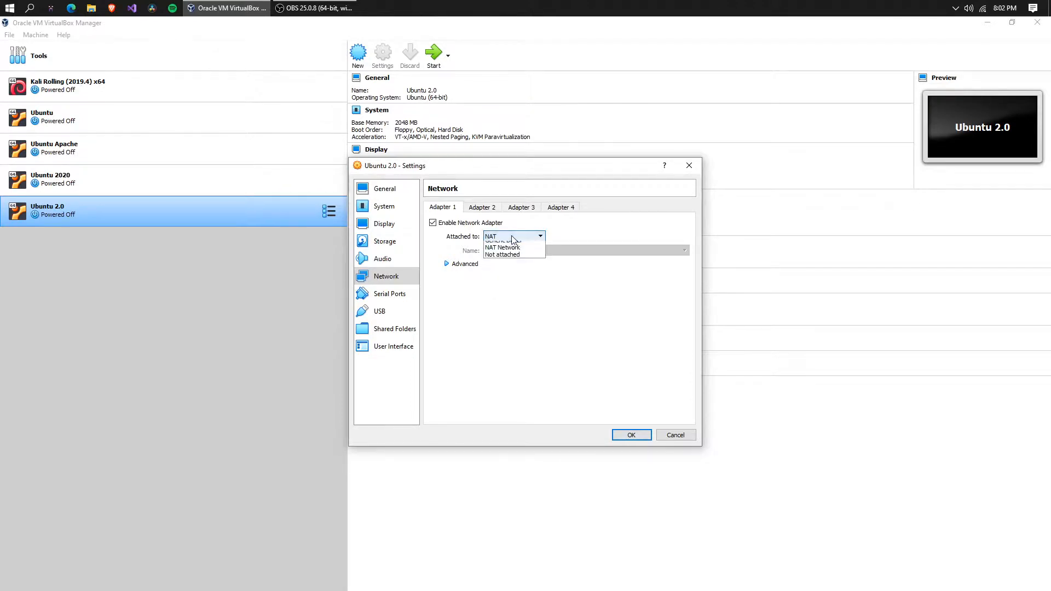
click(511, 236)
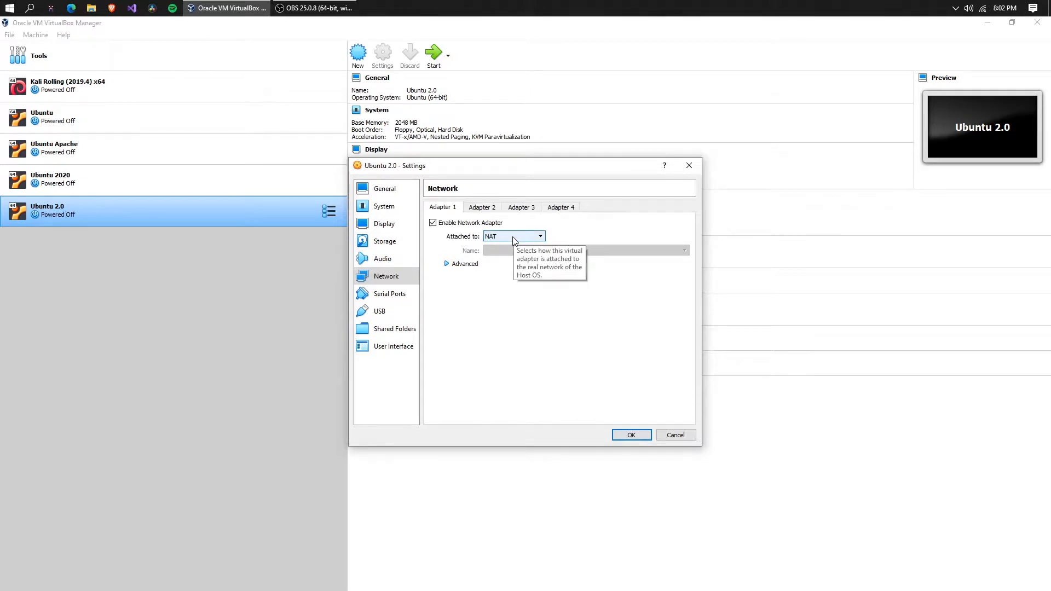
click(515, 239)
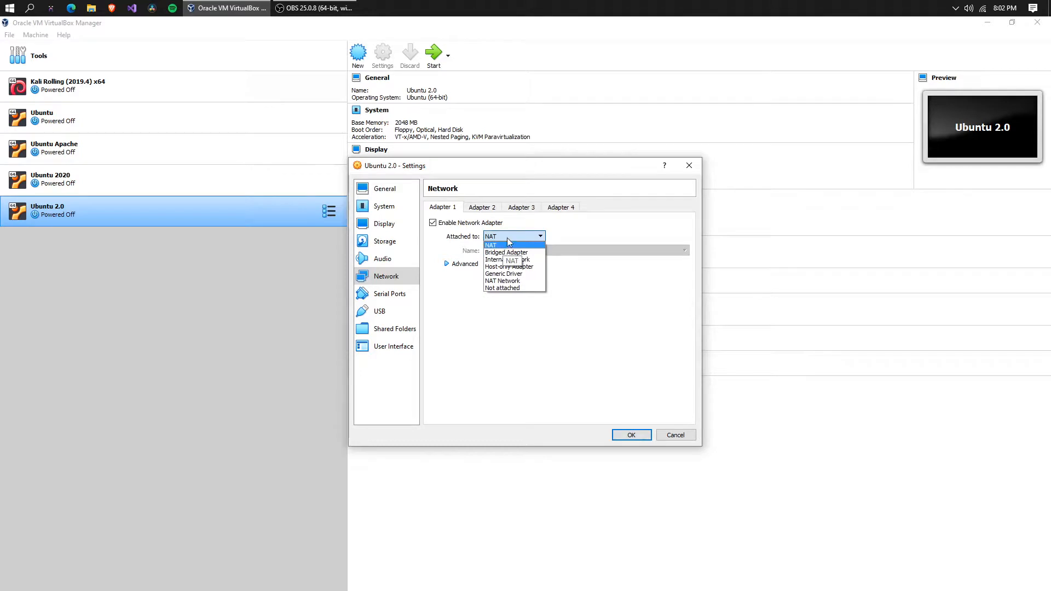
click(508, 237)
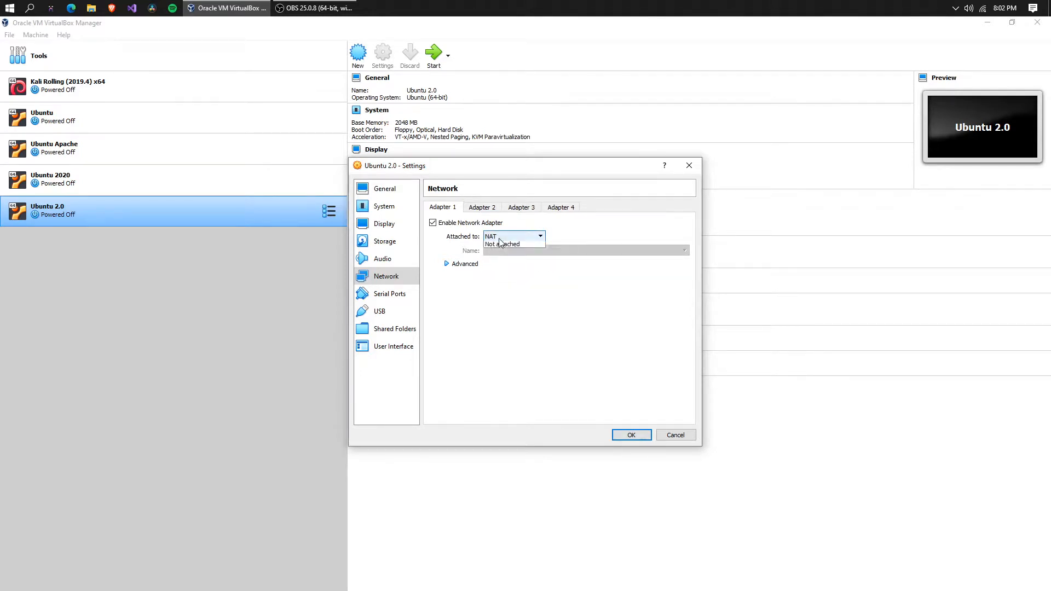
click(499, 240)
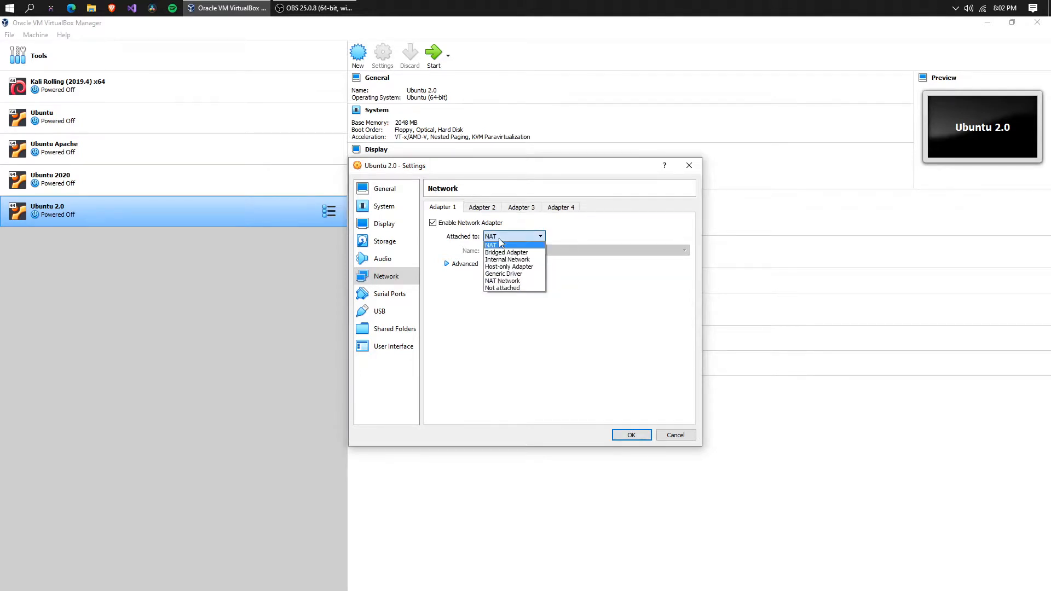
Compare the settings of network Adapters 1 to 4 without enabling any, and return to Adapter 1
click(487, 213)
click(522, 212)
click(568, 214)
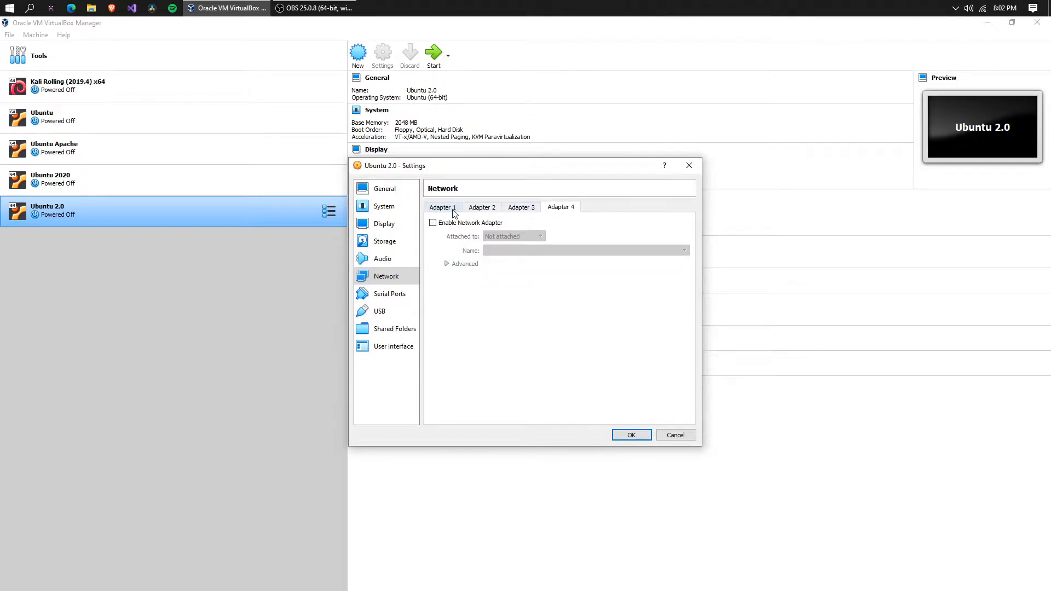
click(453, 212)
click(483, 212)
click(522, 212)
click(561, 212)
click(456, 209)
click(489, 210)
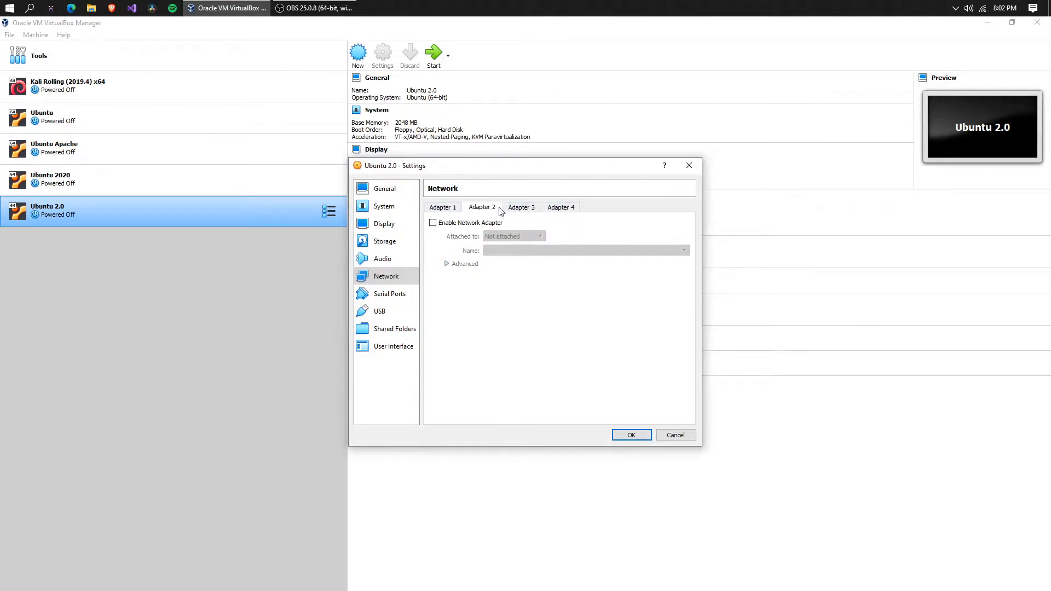
click(556, 210)
click(520, 207)
click(475, 208)
click(448, 208)
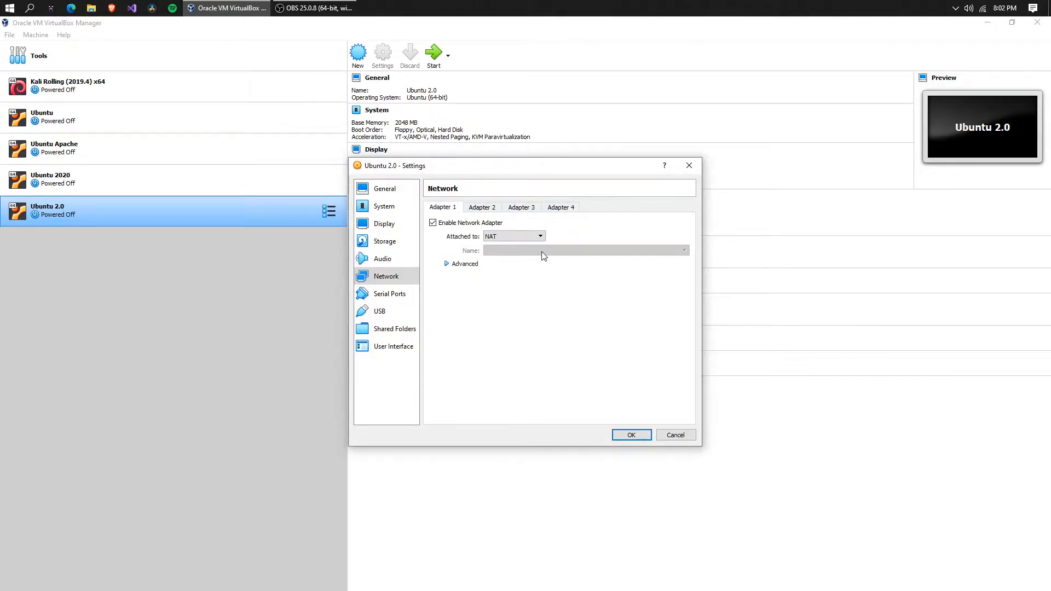
Examine the Host-only Adapter, Internal Network and Generic Driver attachment choices for Adapter 1, selecting none of them
click(528, 237)
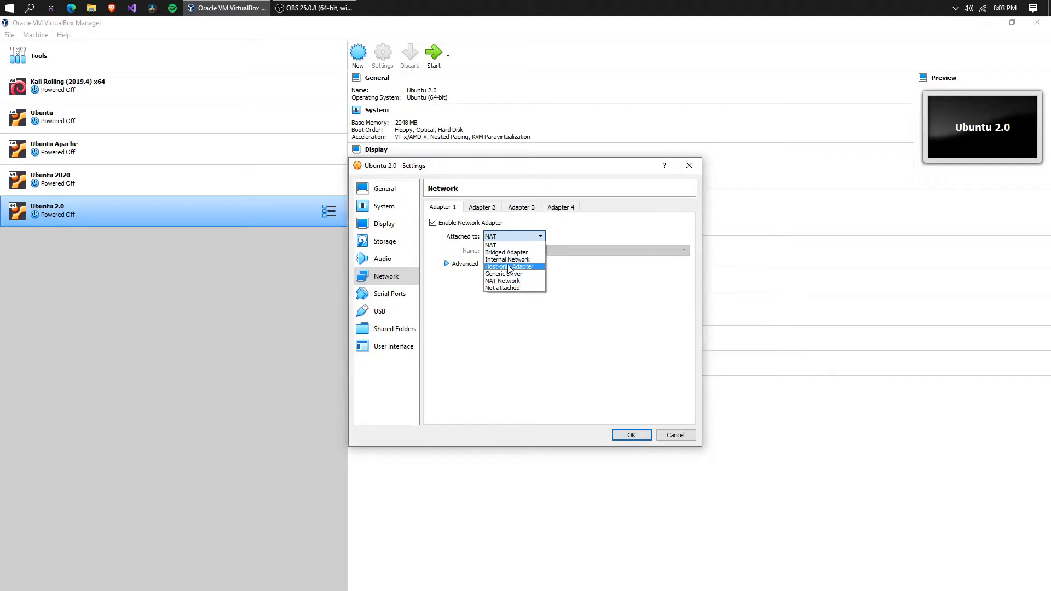
click(515, 238)
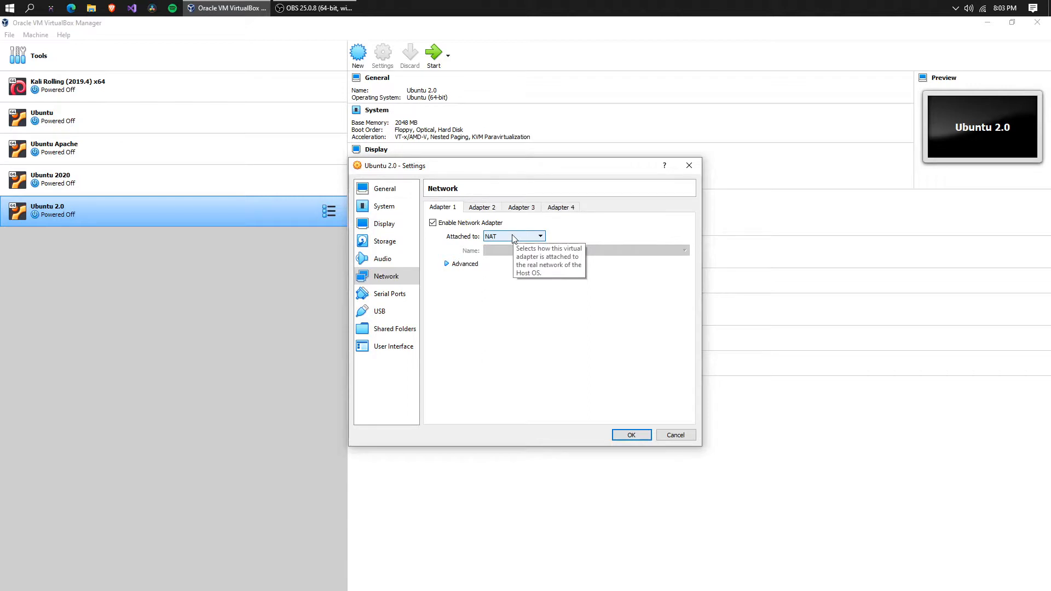
click(513, 237)
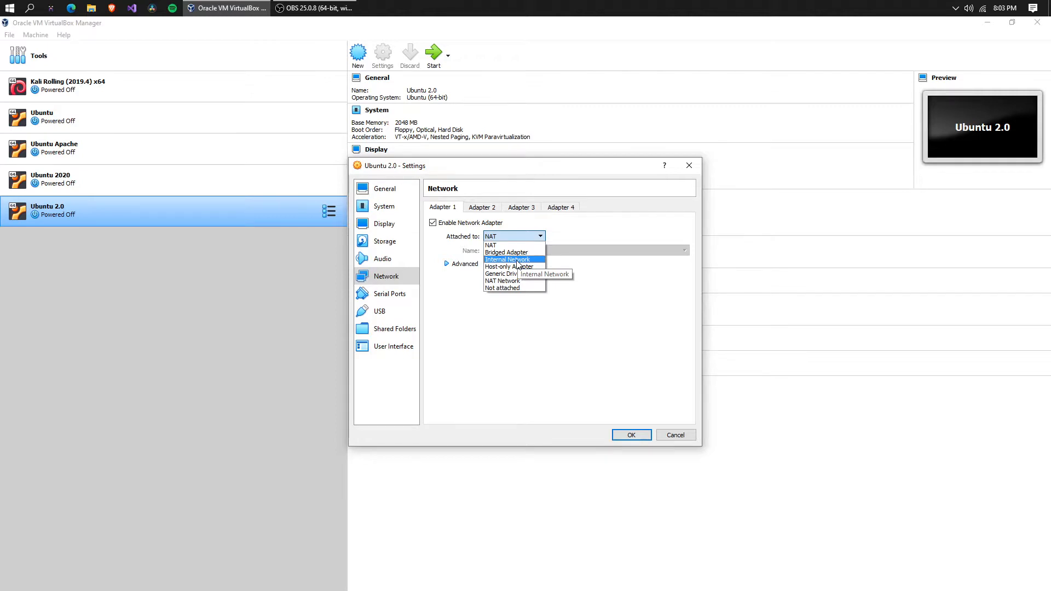
click(540, 236)
click(541, 236)
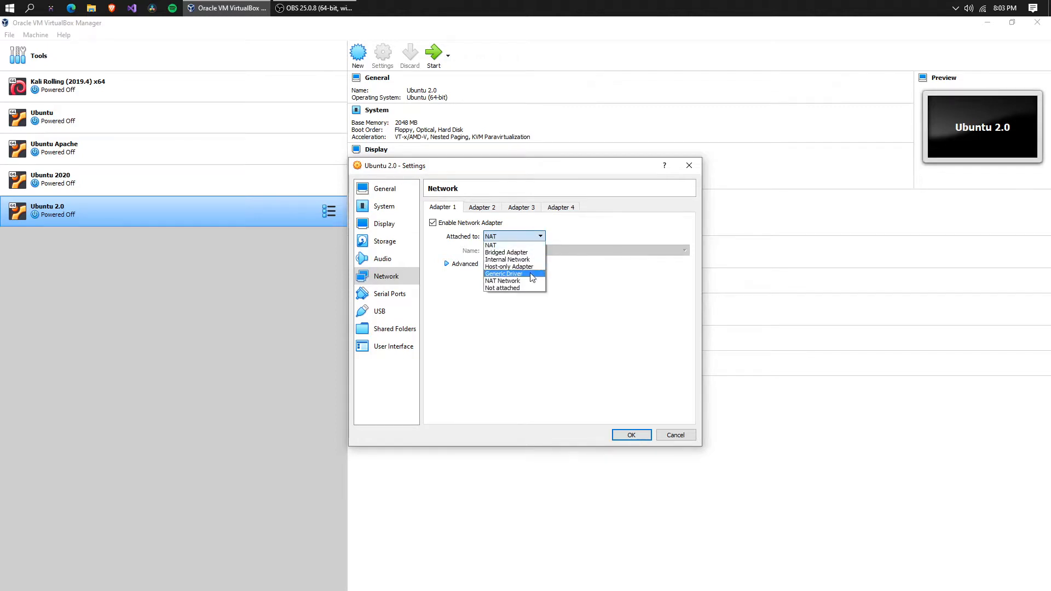
click(508, 236)
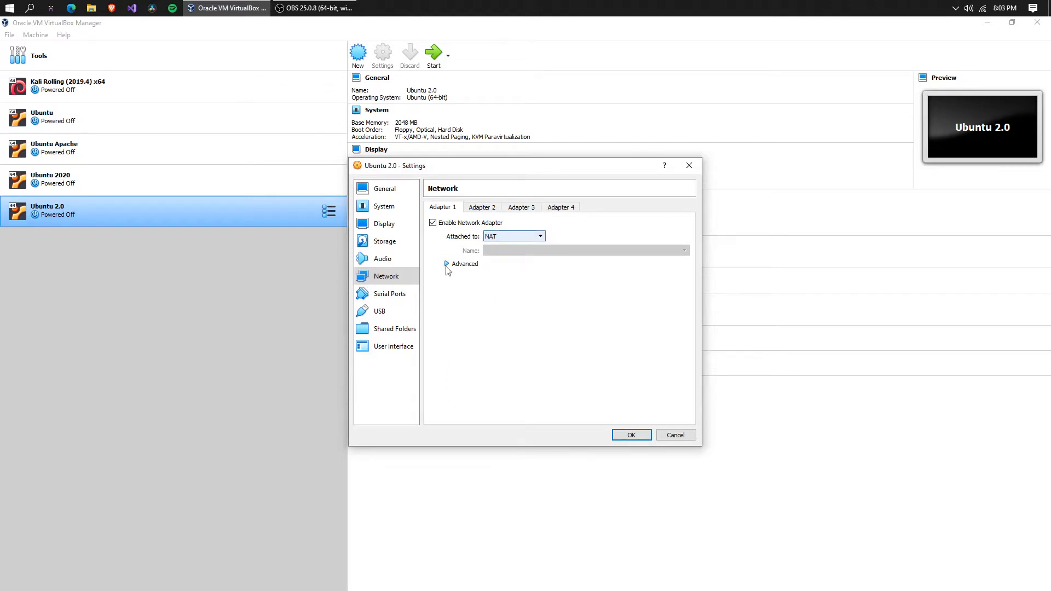
Look over the virtual machine's serial port, shared folder and user interface settings without editing them
click(383, 296)
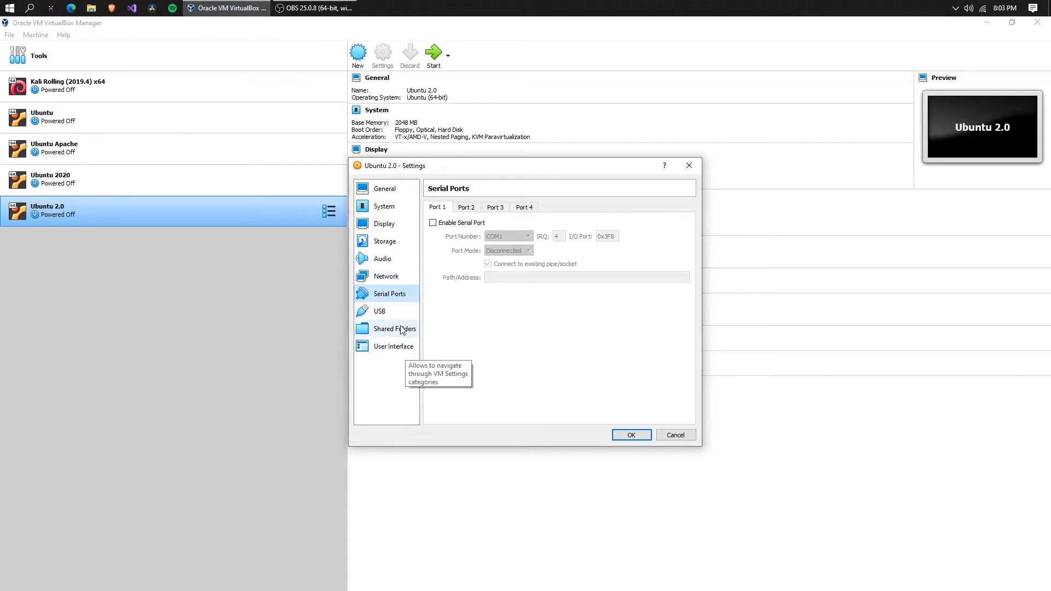
click(405, 331)
click(404, 348)
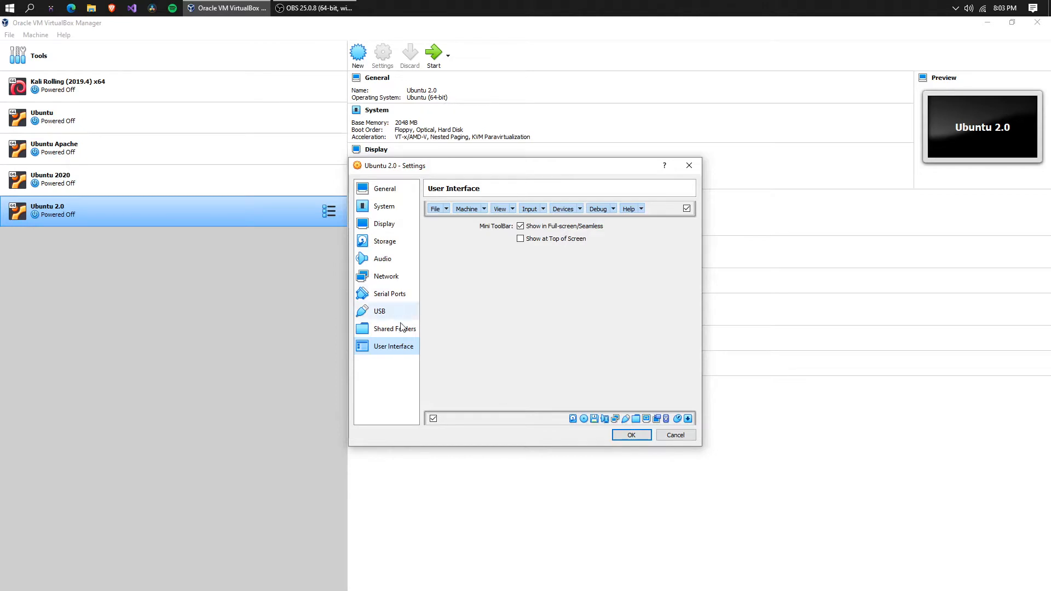
Review the USB controller options and the host devices available for a device filter, adding none, and accept the virtual machine's settings
click(386, 312)
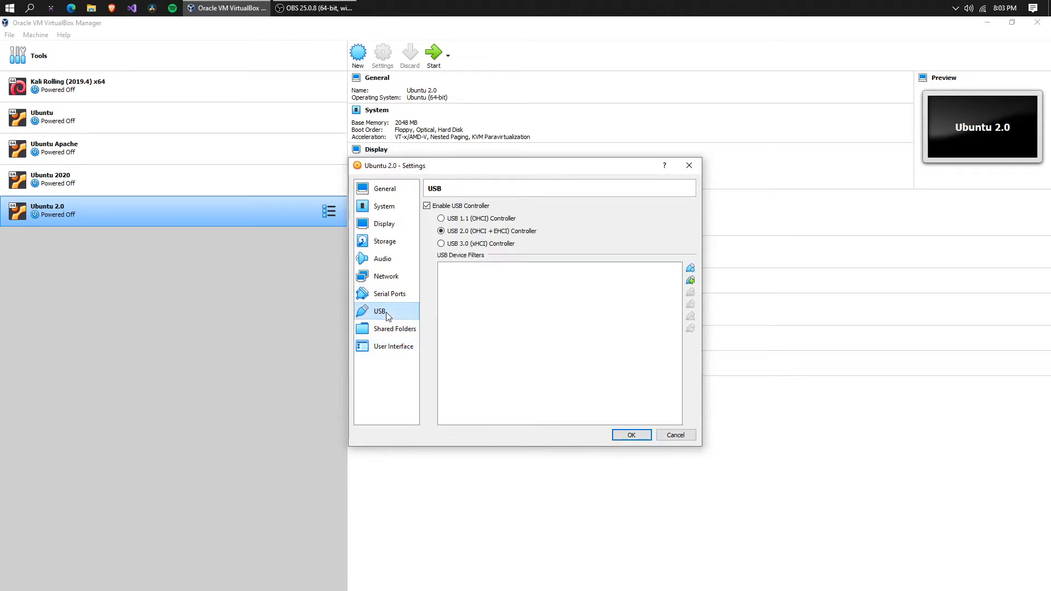
click(691, 279)
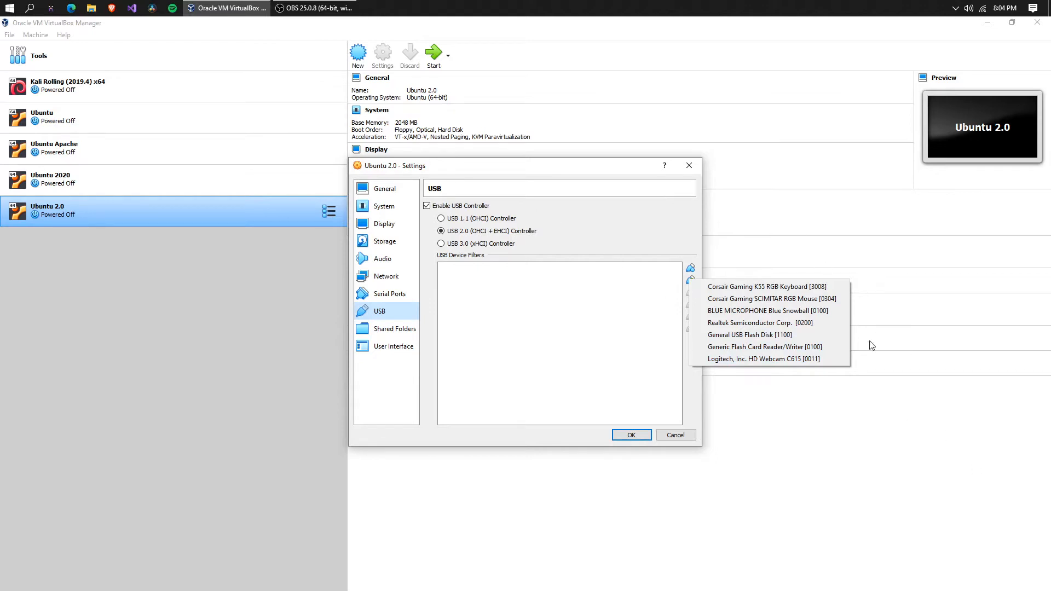
click(509, 280)
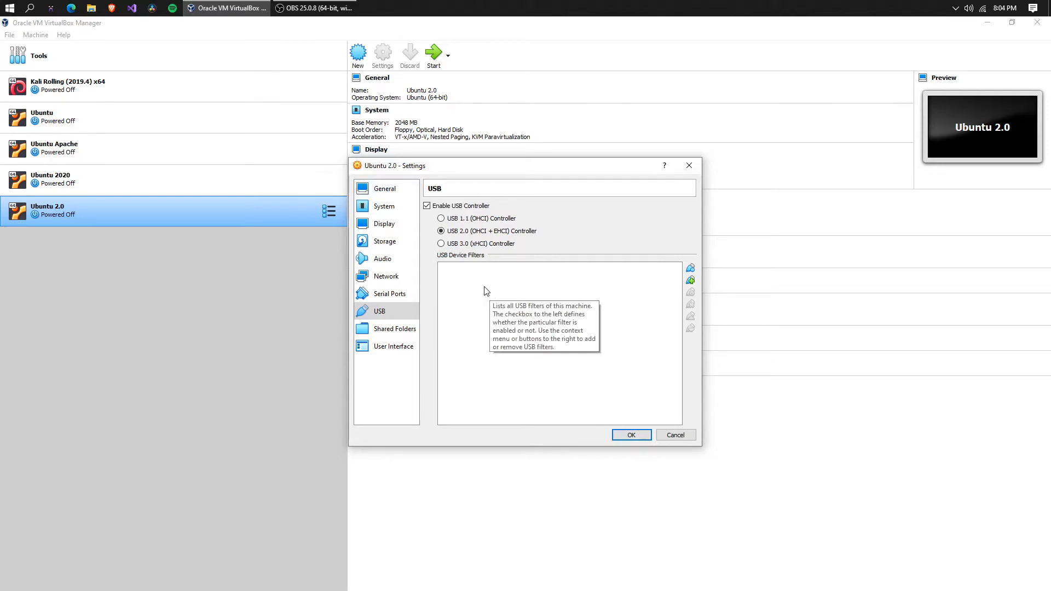
click(621, 436)
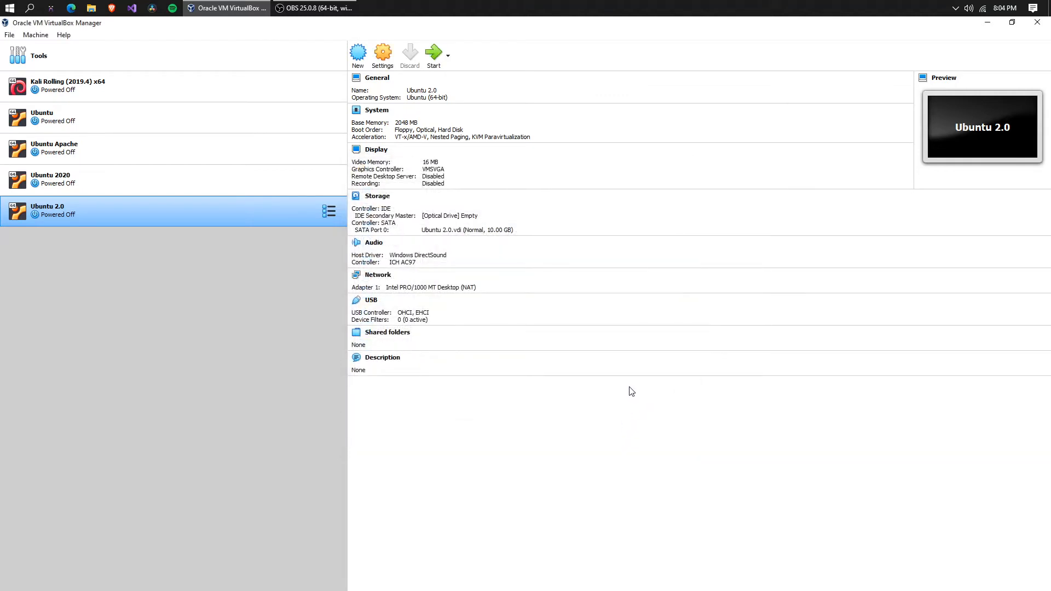